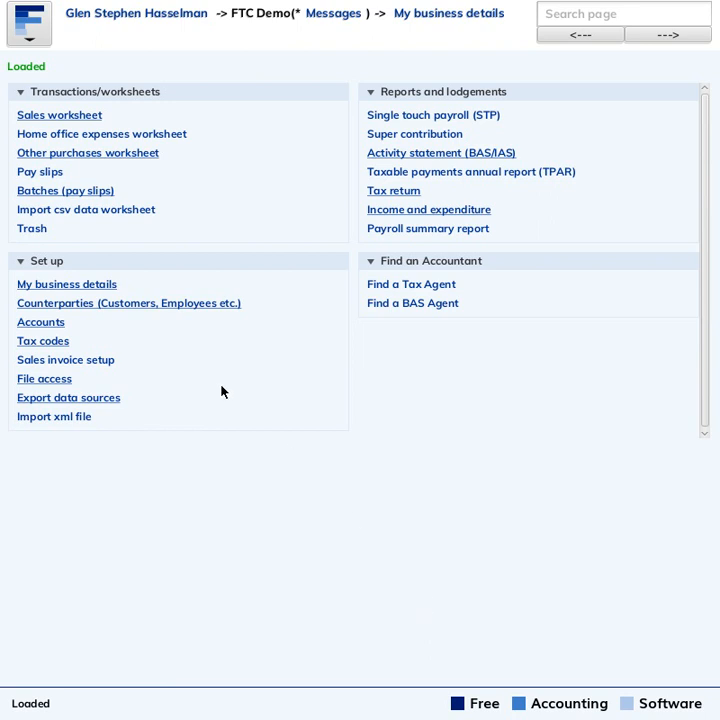
# Step: Set the FTC Claimable Credits tax code's BAS classification to the fuel tax claimable credits - tax amount option and save the tax code
pyautogui.click(61, 342)
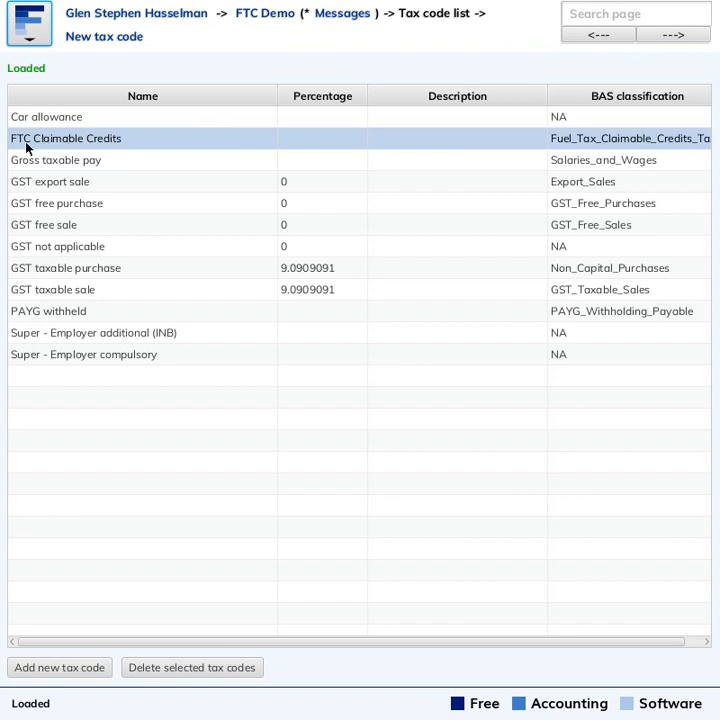
pyautogui.click(118, 145)
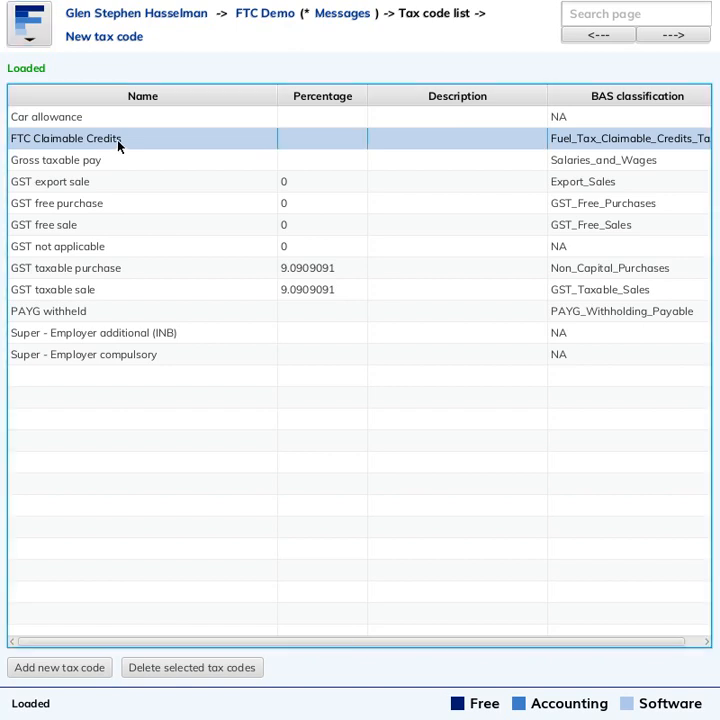
pyautogui.doubleClick(118, 145)
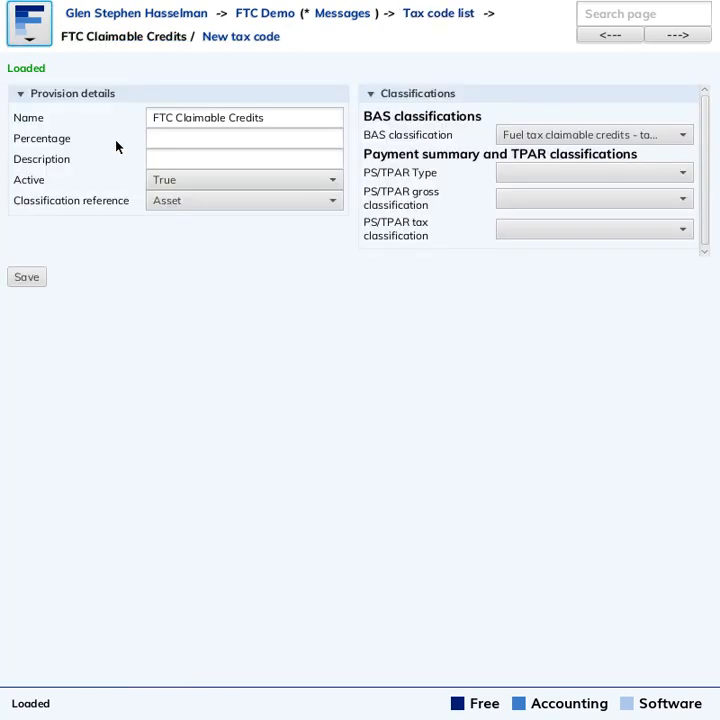
pyautogui.click(219, 138)
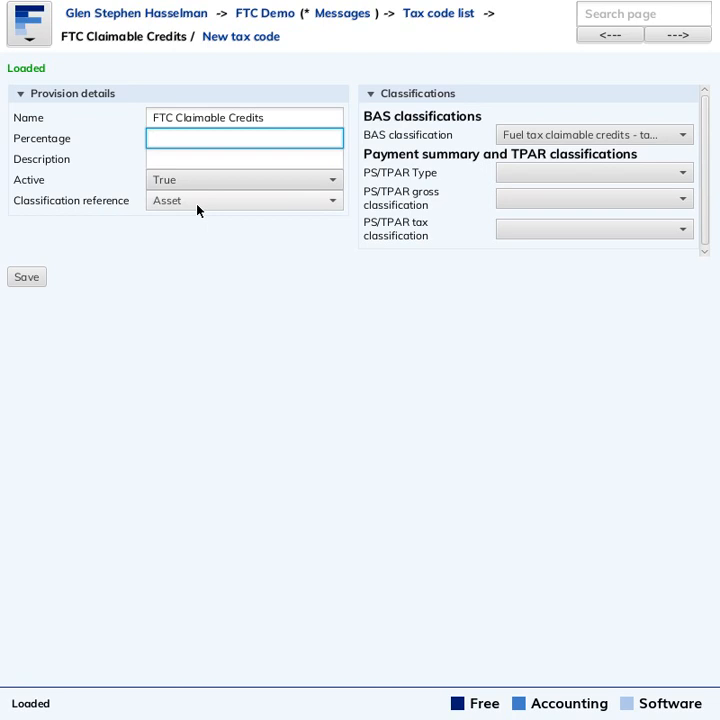
pyautogui.click(540, 136)
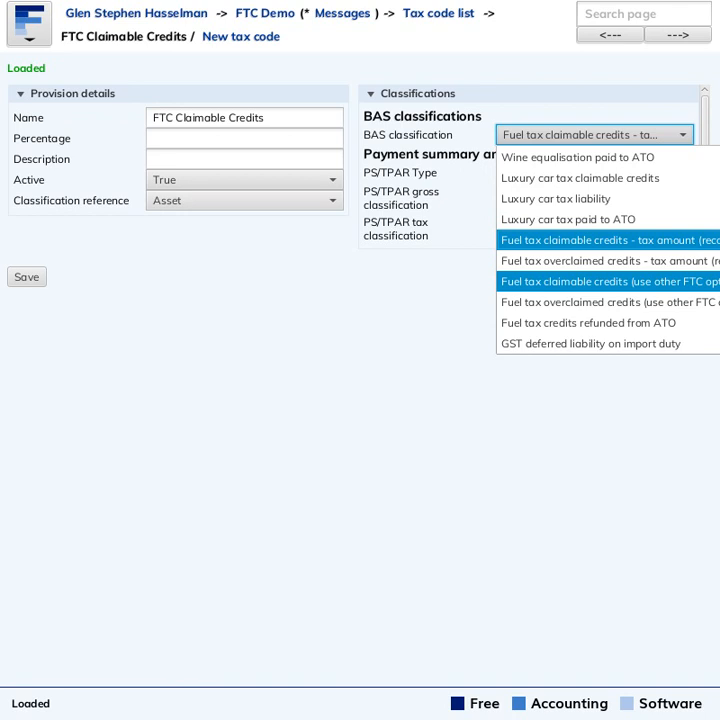
pyautogui.click(636, 243)
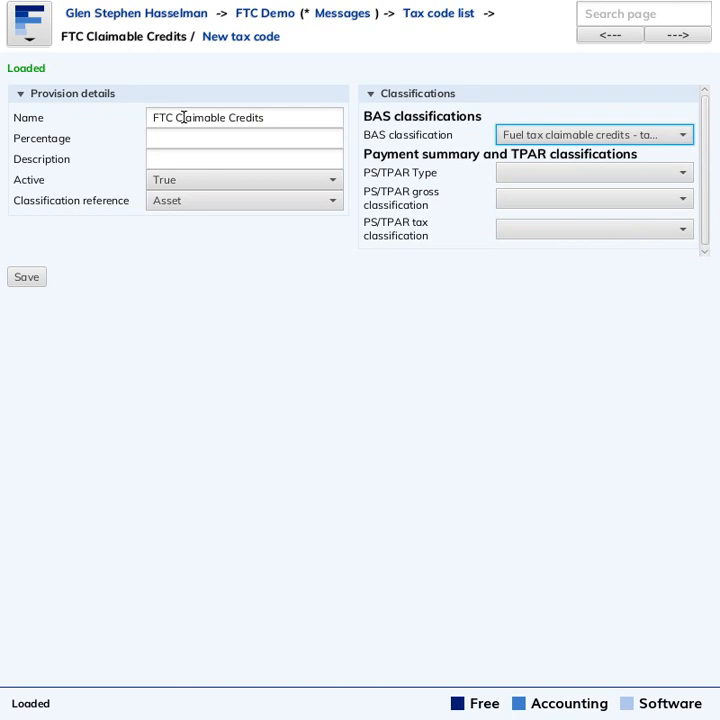
pyautogui.click(40, 276)
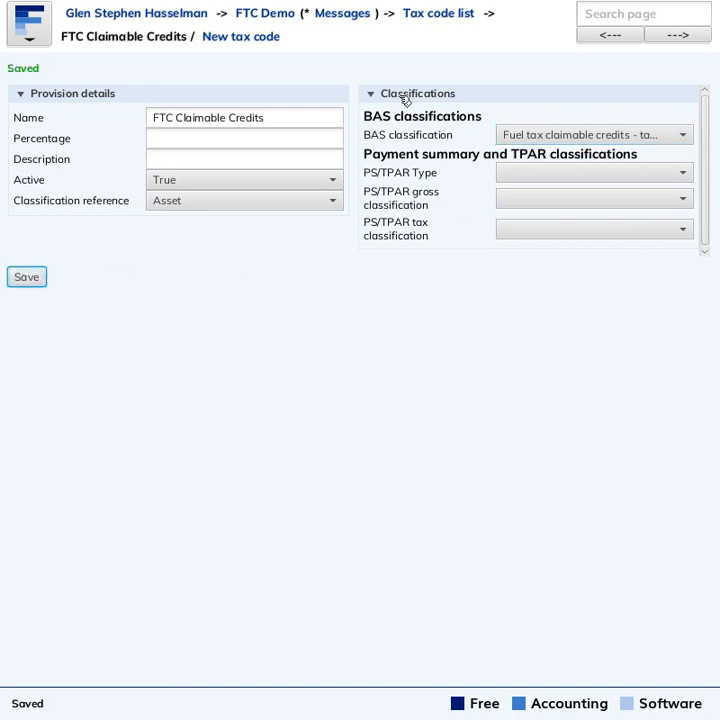
# Step: Open the Fuel used in equipment account from the account list and review its name, classification and default tax code
pyautogui.click(288, 18)
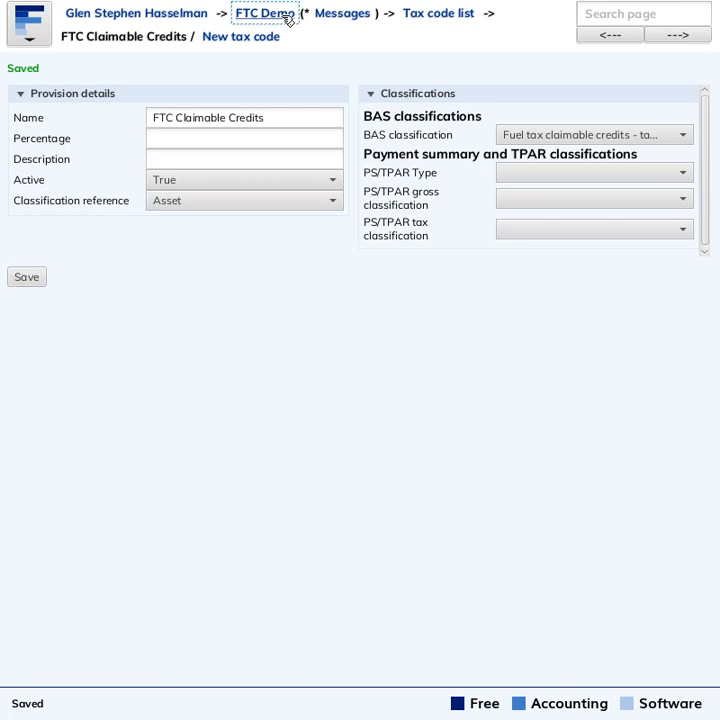
pyautogui.click(46, 322)
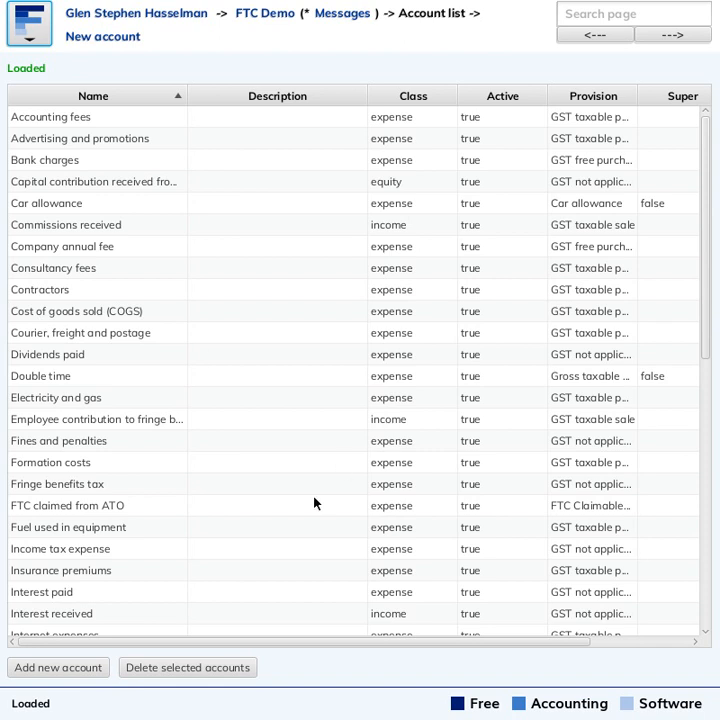
pyautogui.click(97, 536)
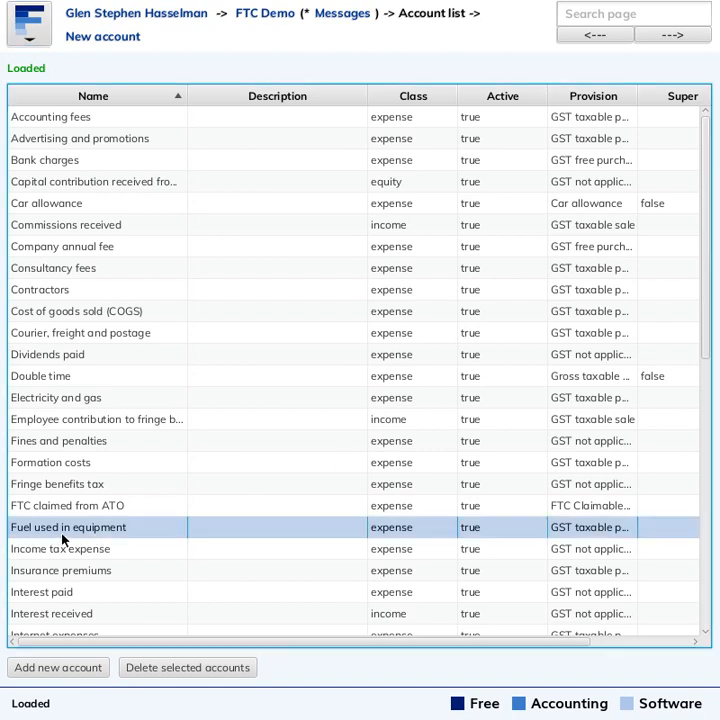
pyautogui.doubleClick(129, 535)
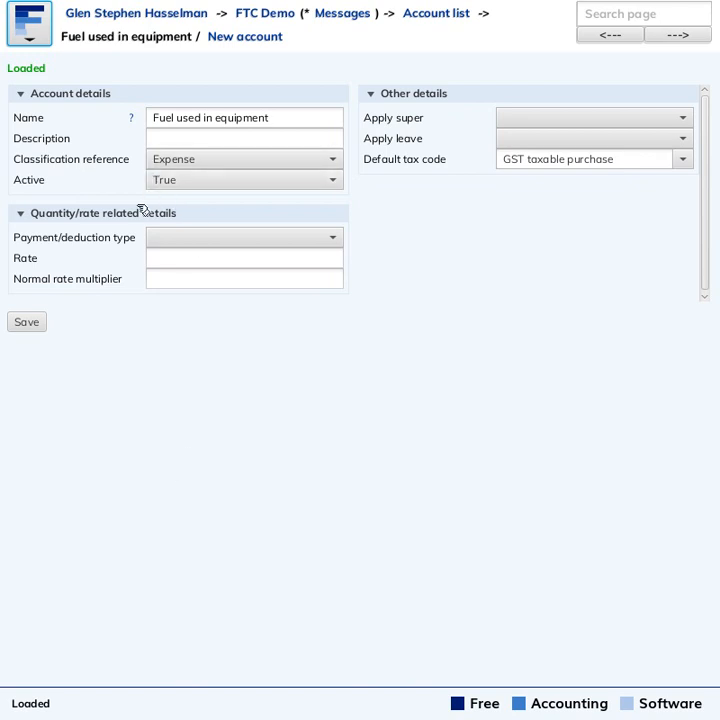
pyautogui.moveTo(286, 119); pyautogui.dragTo(151, 108)
pyautogui.click(304, 110)
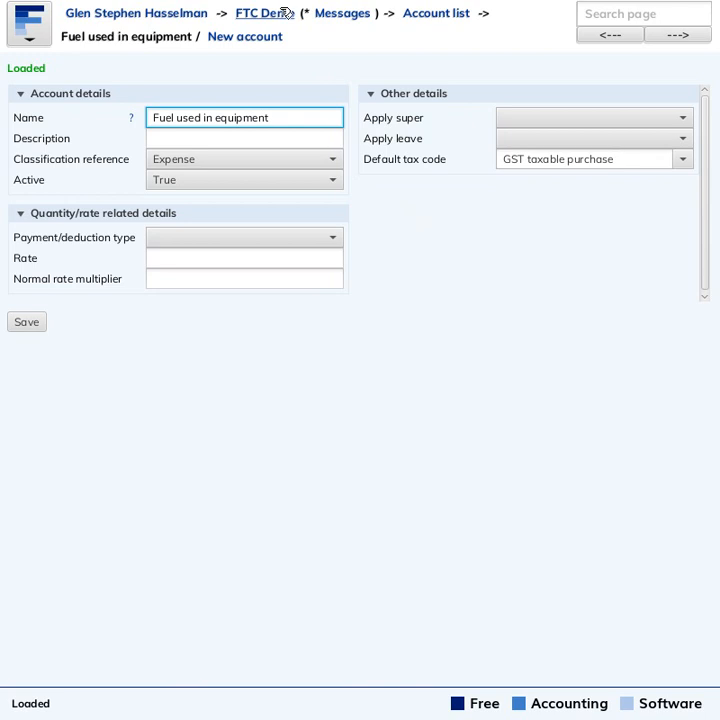
# Step: Open the FTC claimed from ATO account from the account list and review its name, classification and default tax code
pyautogui.click(466, 16)
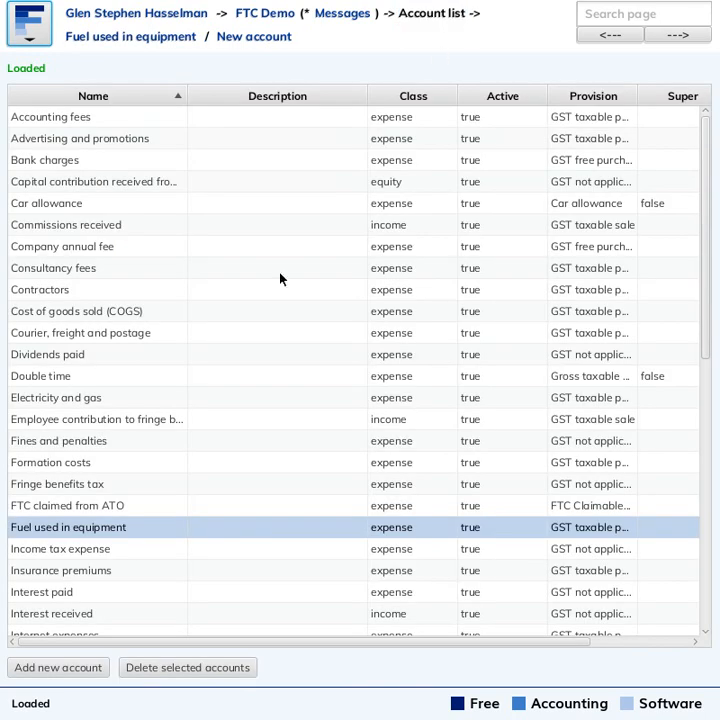
pyautogui.click(72, 508)
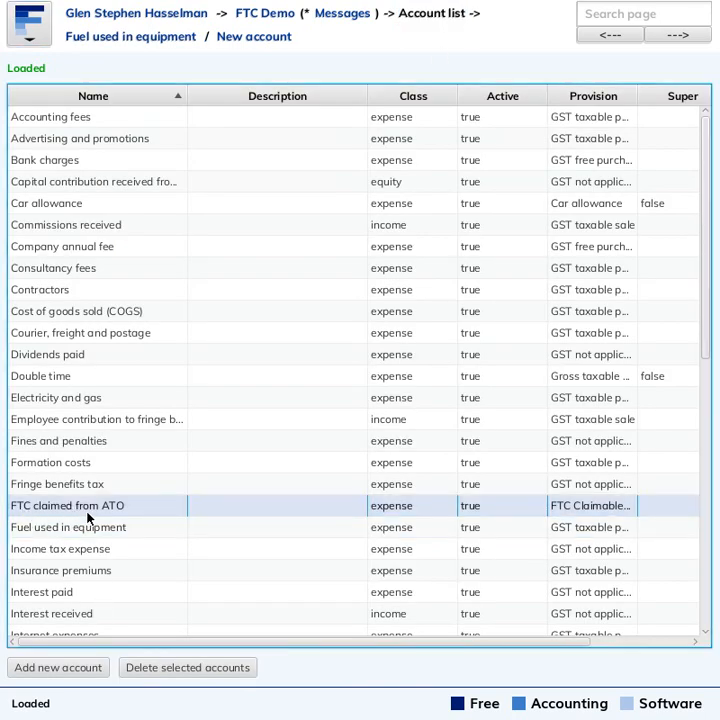
pyautogui.doubleClick(27, 511)
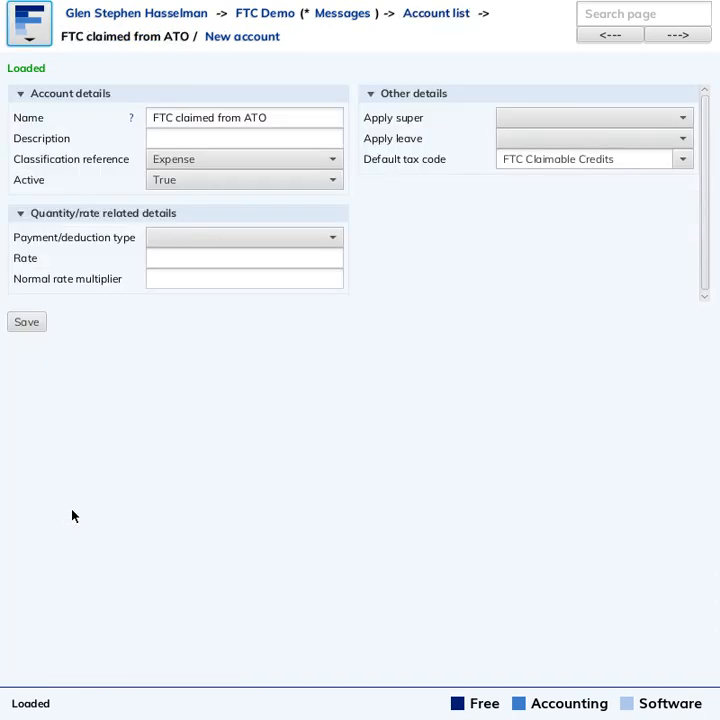
pyautogui.moveTo(166, 117)
pyautogui.mouseDown()
pyautogui.moveTo(159, 116)
pyautogui.moveTo(177, 117)
pyautogui.mouseUp()
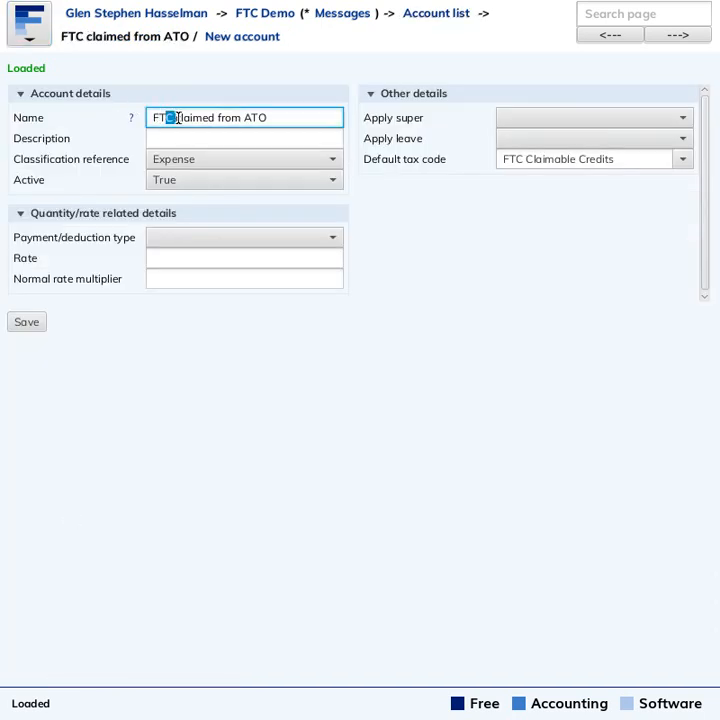
pyautogui.click(179, 117)
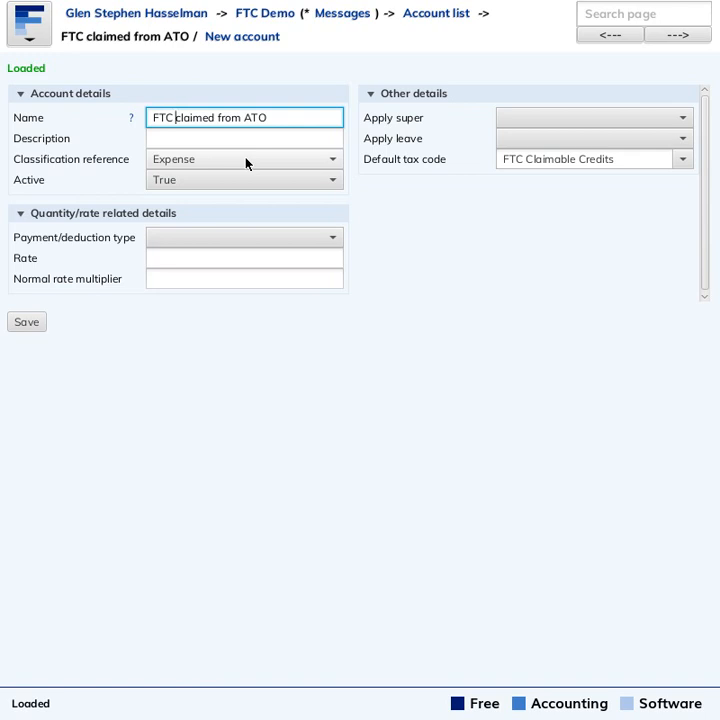
# Step: List the transactions in the other purchases worksheet with the start date set to 01 Mar 2020
pyautogui.click(269, 20)
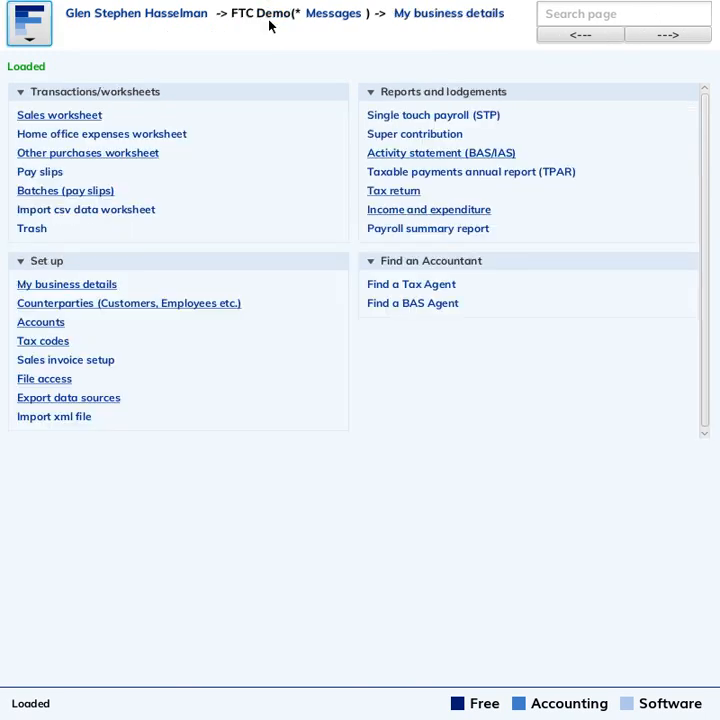
pyautogui.click(60, 160)
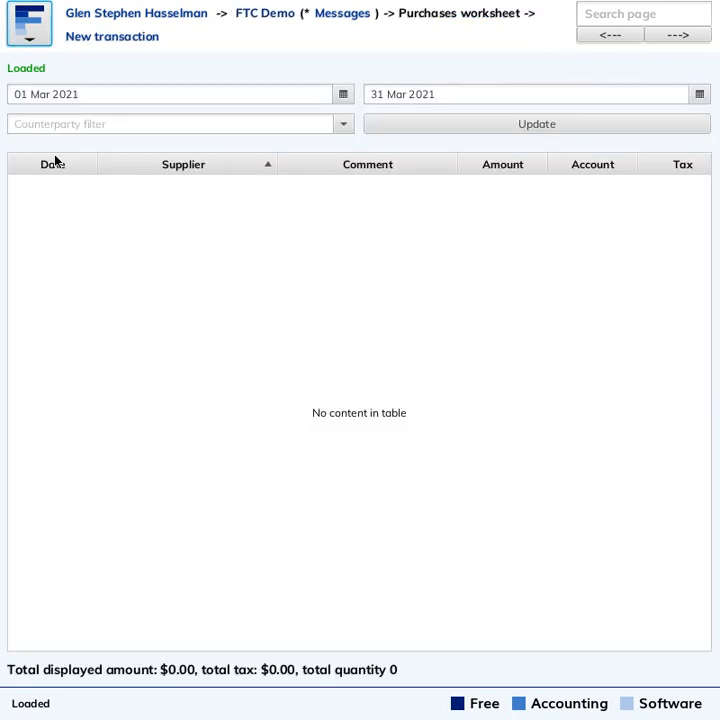
pyautogui.click(73, 90)
pyautogui.press('BackSpace')
pyautogui.write('0')
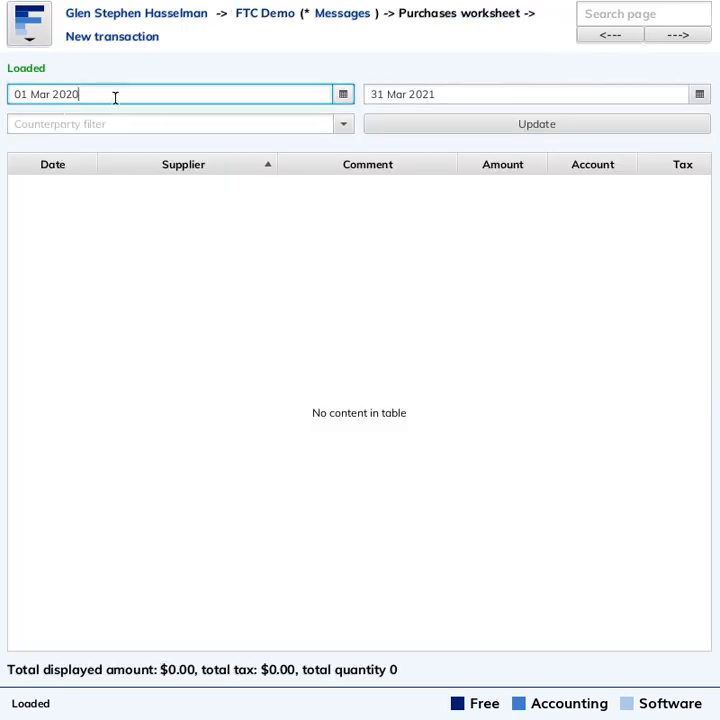
pyautogui.click(430, 130)
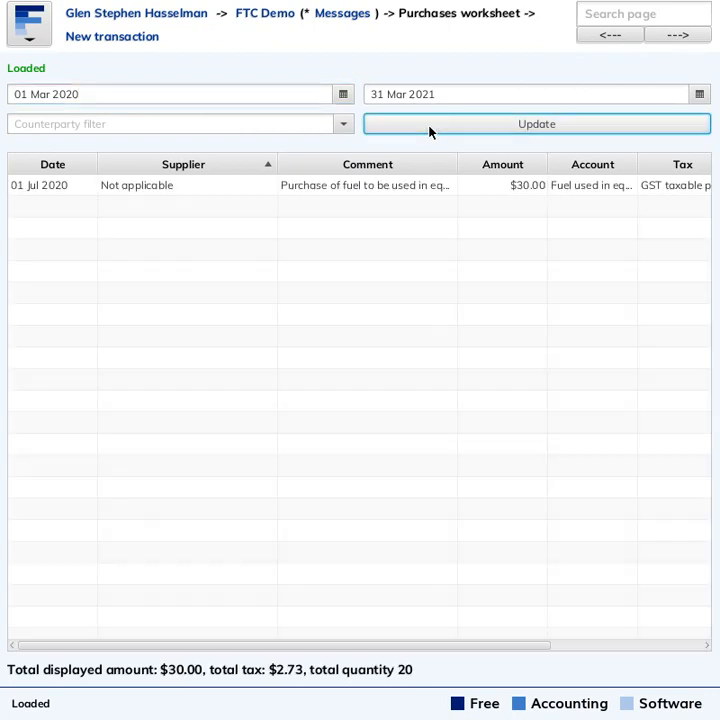
# Step: Open the 01 Jul 2020 fuel purchase and enlarge the display to examine its transaction line, including quantity and rate
pyautogui.click(219, 187)
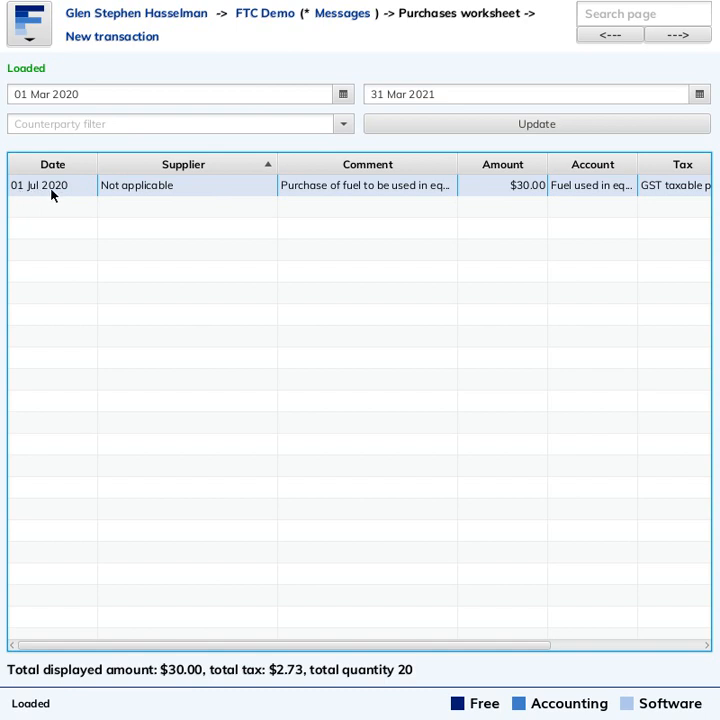
pyautogui.doubleClick(335, 190)
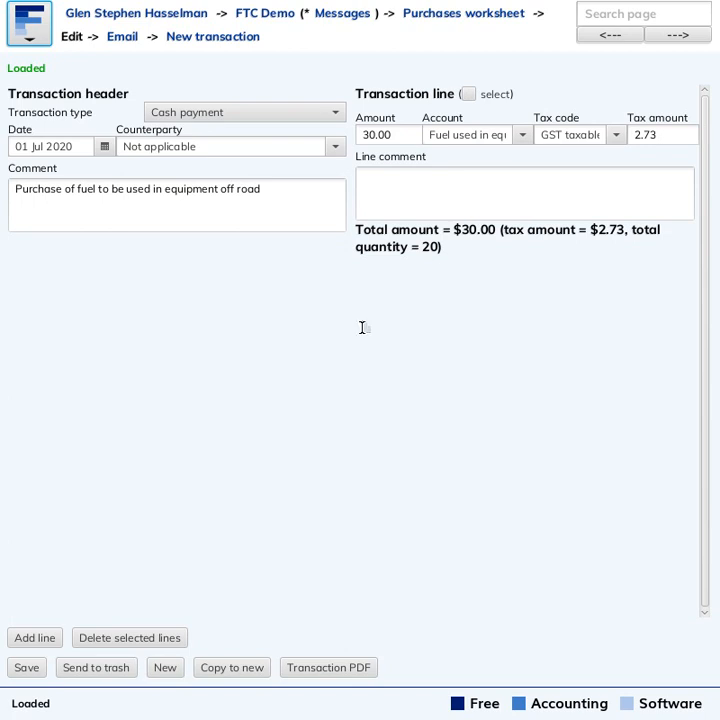
pyautogui.hotkey('ctrl', '+')
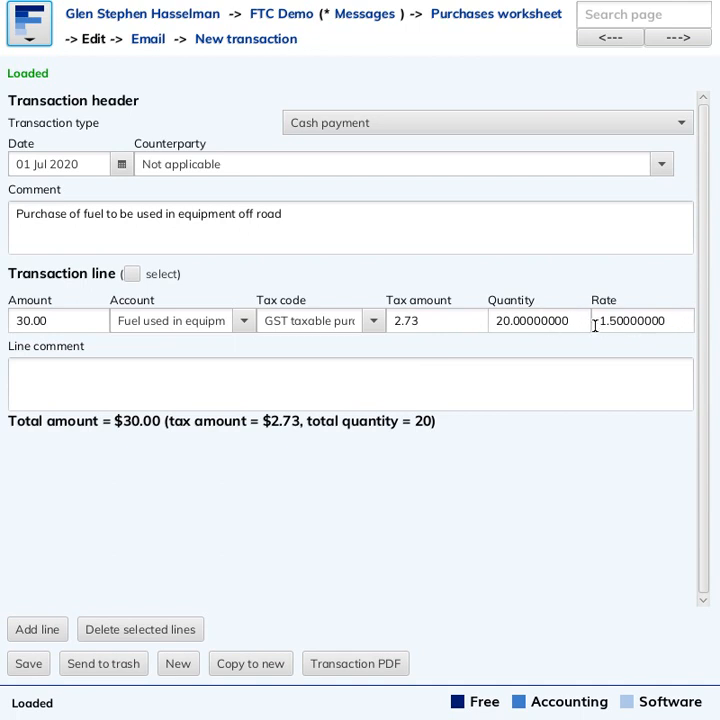
# Step: Open the income and expenditure report and examine the quantity and amounts in the Fuel used in equipment row
pyautogui.click(285, 15)
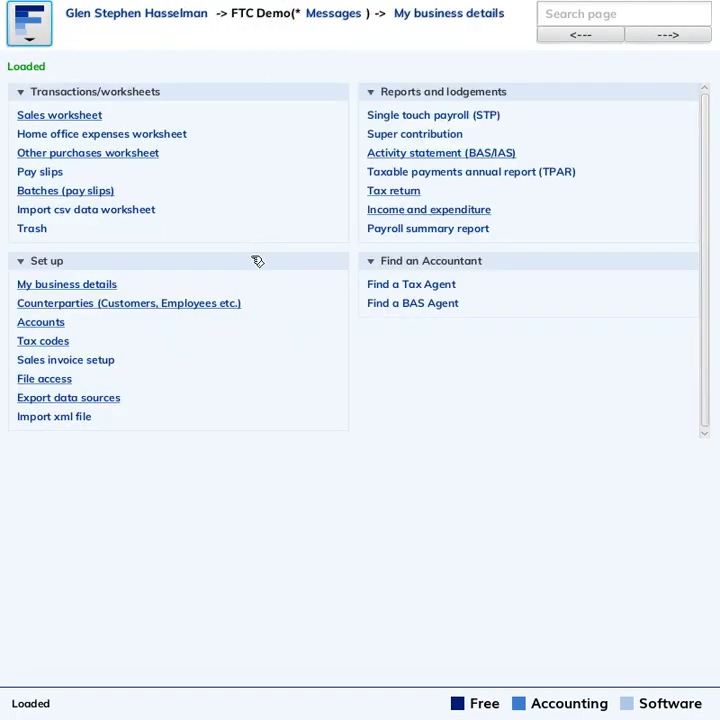
pyautogui.click(488, 211)
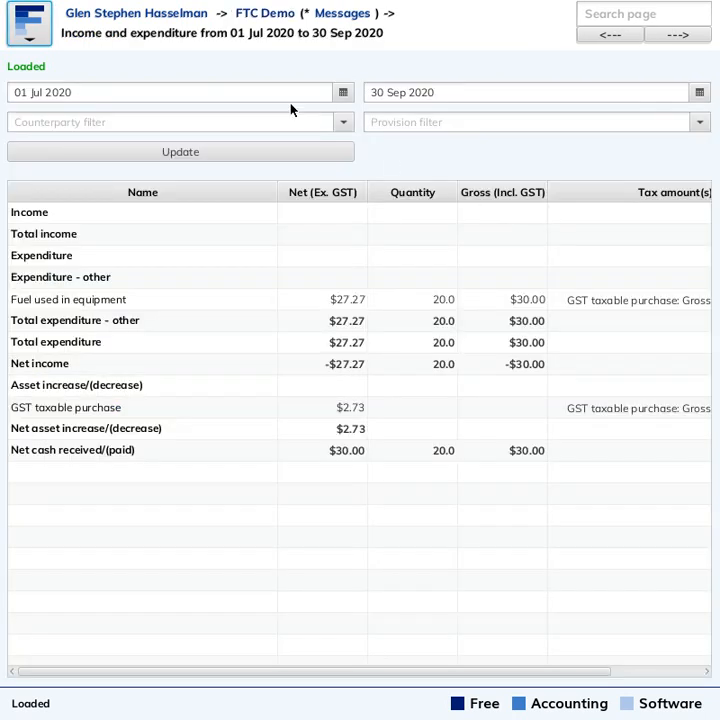
pyautogui.click(36, 299)
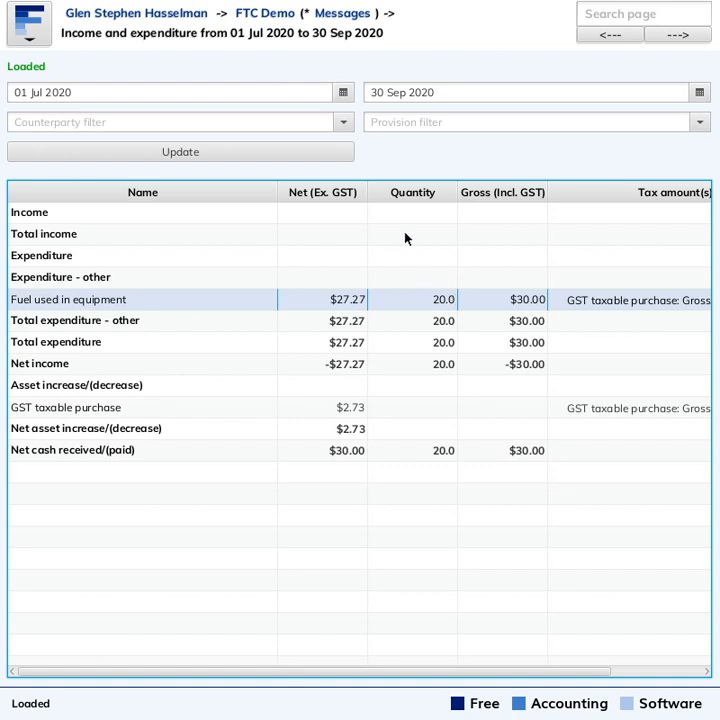
# Step: Open the activity statement for 01 Jul 2020 to 30 Sep 2020 from the activity statement list
pyautogui.click(261, 14)
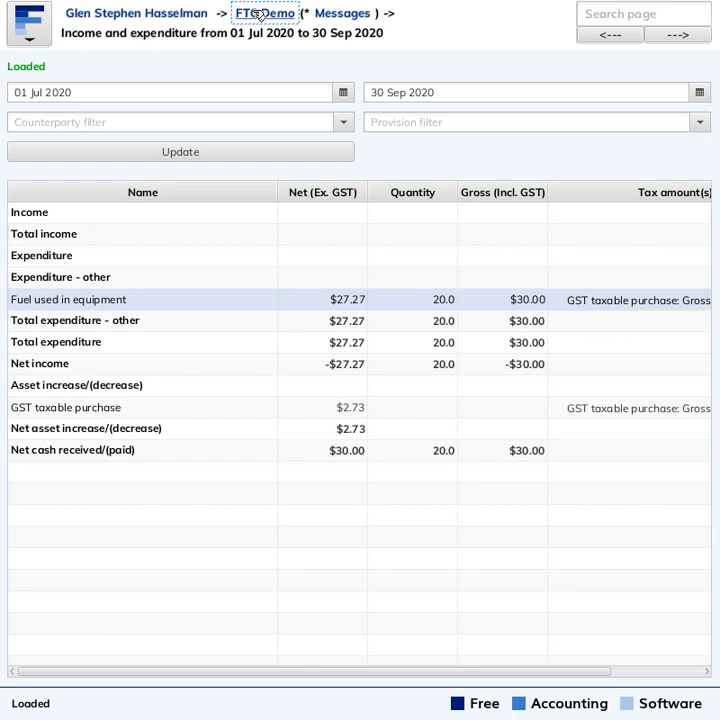
pyautogui.click(261, 14)
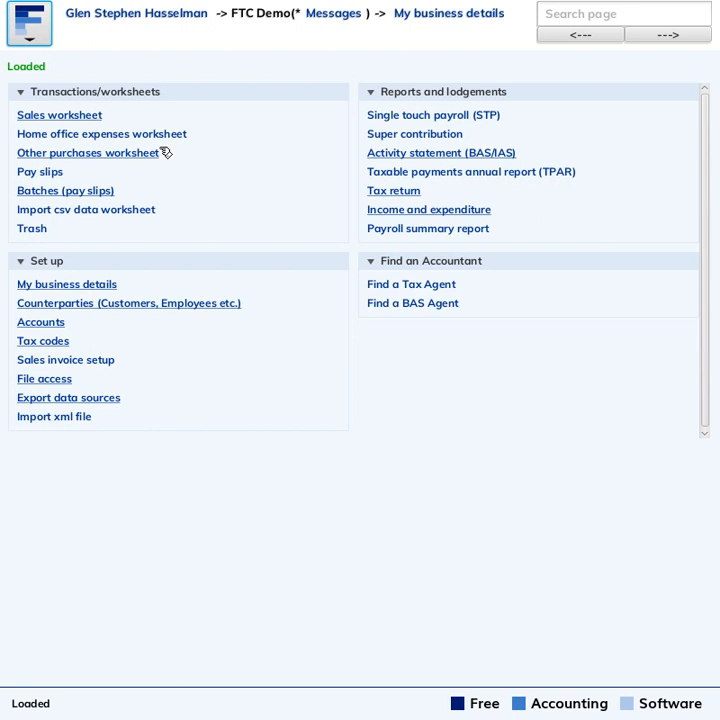
pyautogui.click(129, 154)
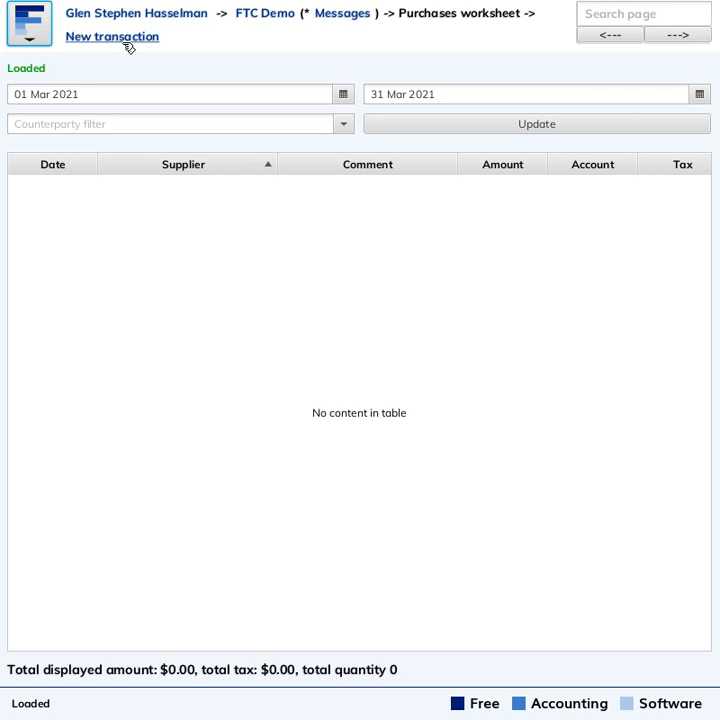
pyautogui.click(254, 16)
pyautogui.click(433, 153)
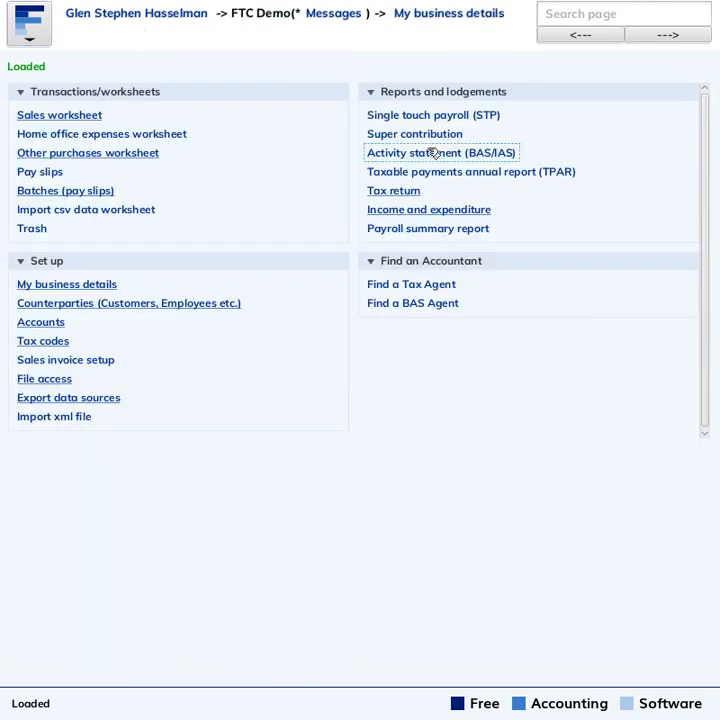
pyautogui.doubleClick(379, 180)
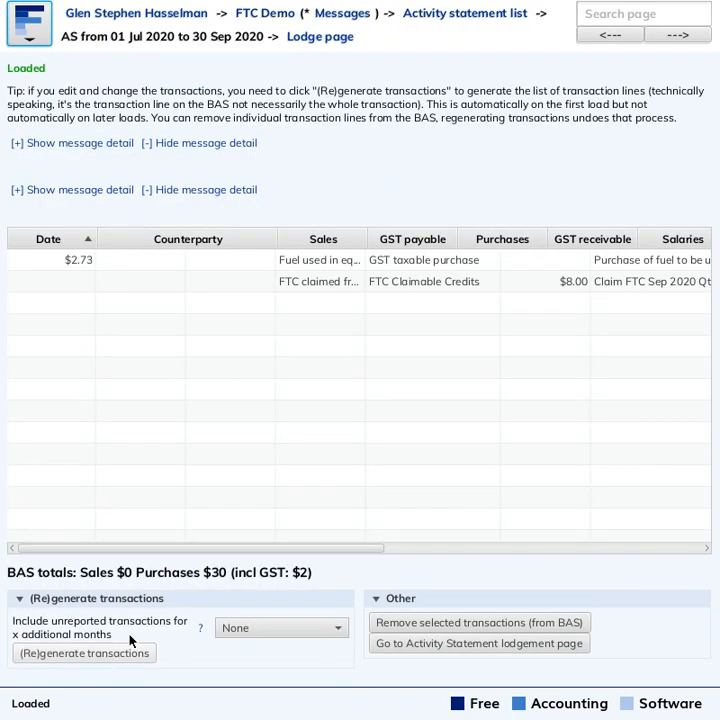
# Step: Remove the Fuel used in equipment and FTC claimed from ATO transaction lines from the BAS
pyautogui.click(298, 266)
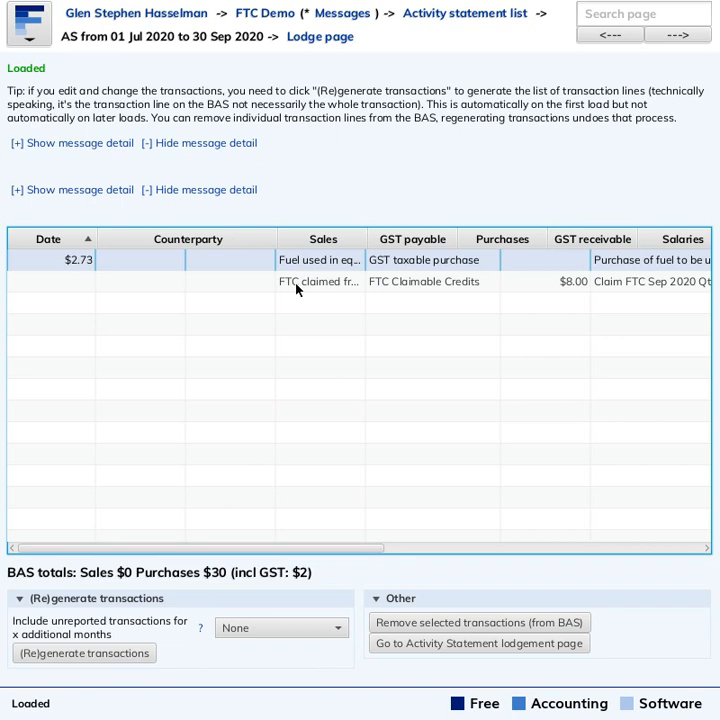
pyautogui.keyDown('shift'); pyautogui.click(296, 284); pyautogui.keyUp('shift')
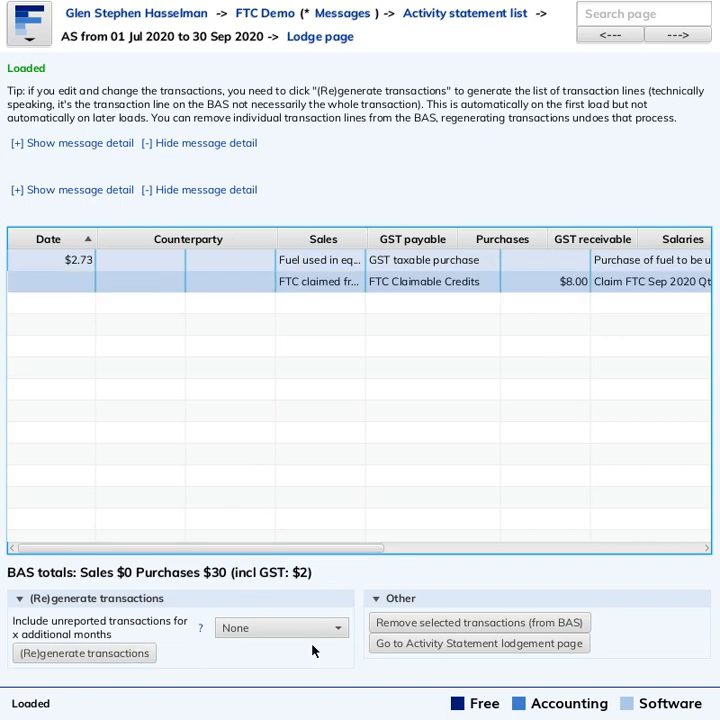
pyautogui.click(425, 624)
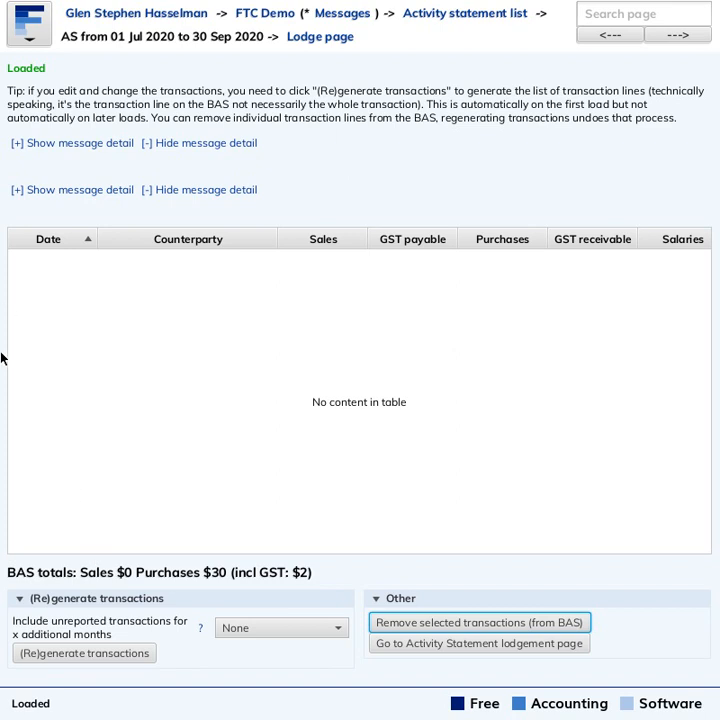
# Step: Regenerate the BAS transactions, examine the restored fuel purchase line, and open the statement's lodge page
pyautogui.click(121, 659)
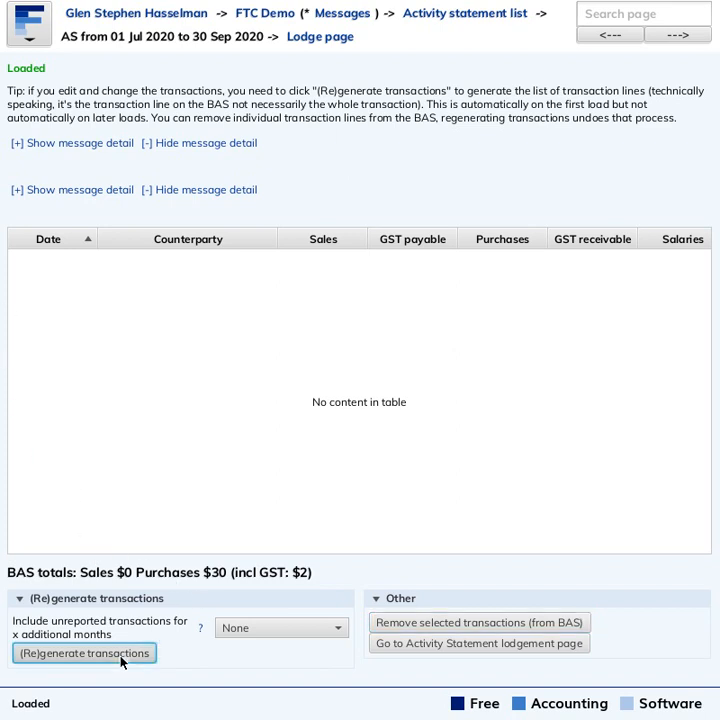
pyautogui.click(294, 262)
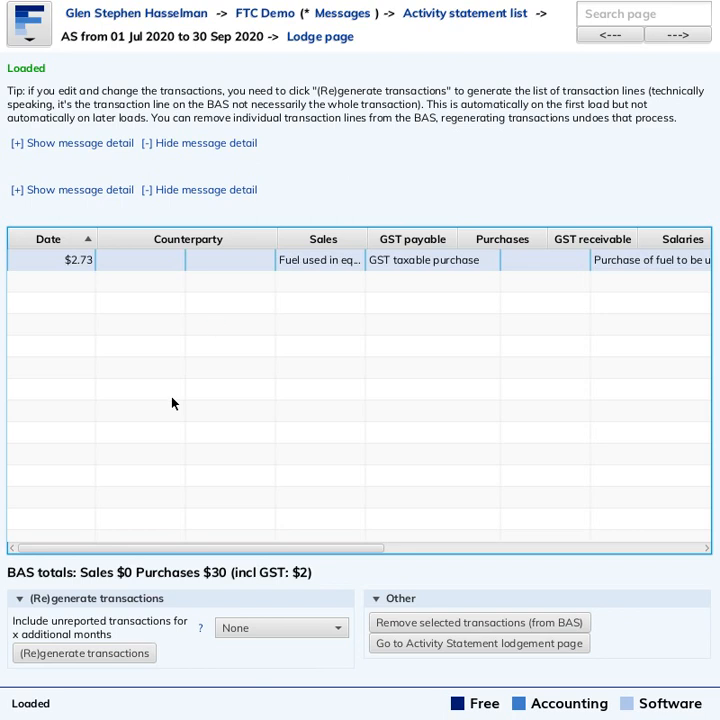
pyautogui.moveTo(374, 556); pyautogui.dragTo(22, 558)
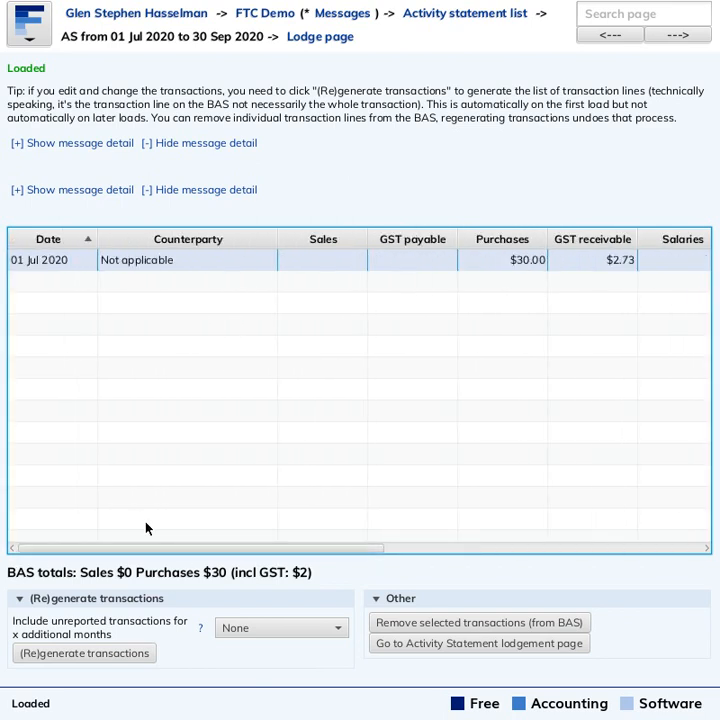
pyautogui.click(340, 38)
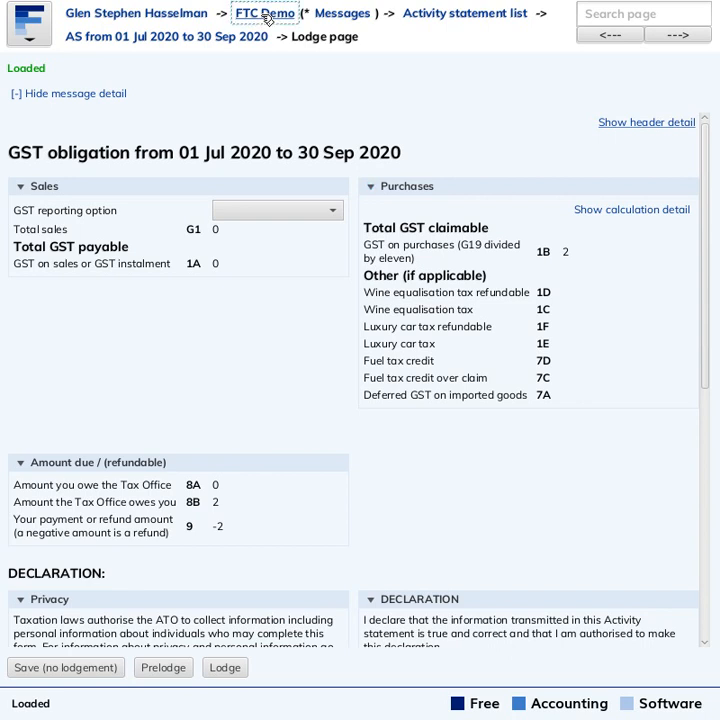
# Step: Create a new transaction in the FTC Demo purchases worksheet with the type Cash payment
pyautogui.click(265, 14)
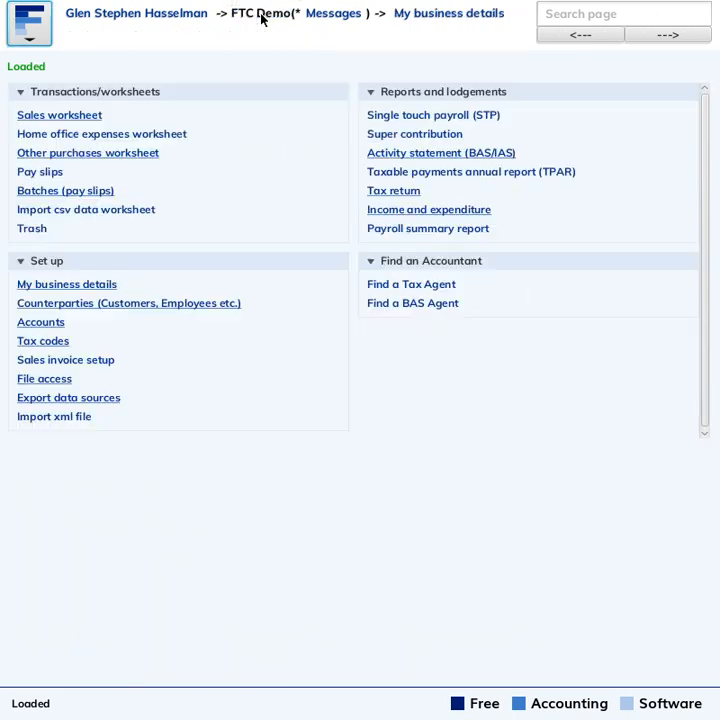
pyautogui.click(152, 158)
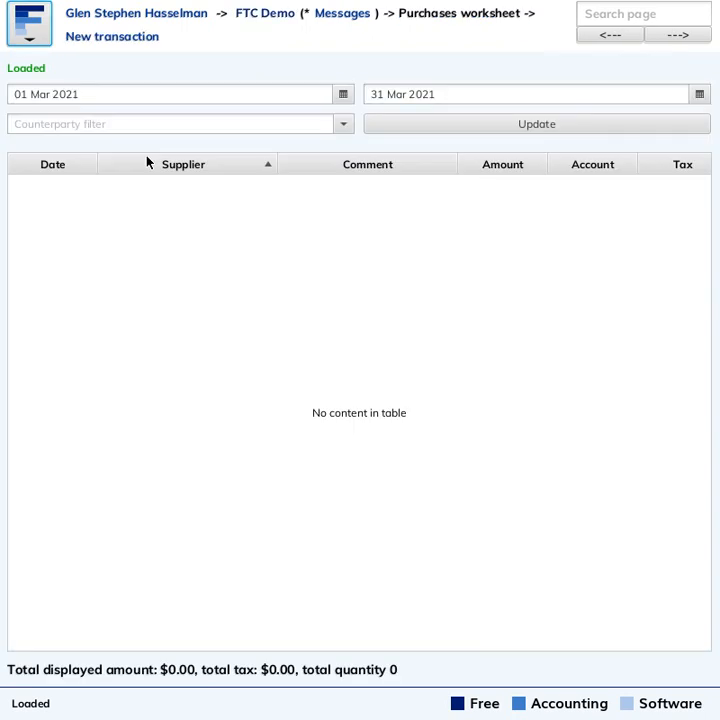
pyautogui.click(138, 40)
pyautogui.click(152, 112)
pyautogui.click(166, 176)
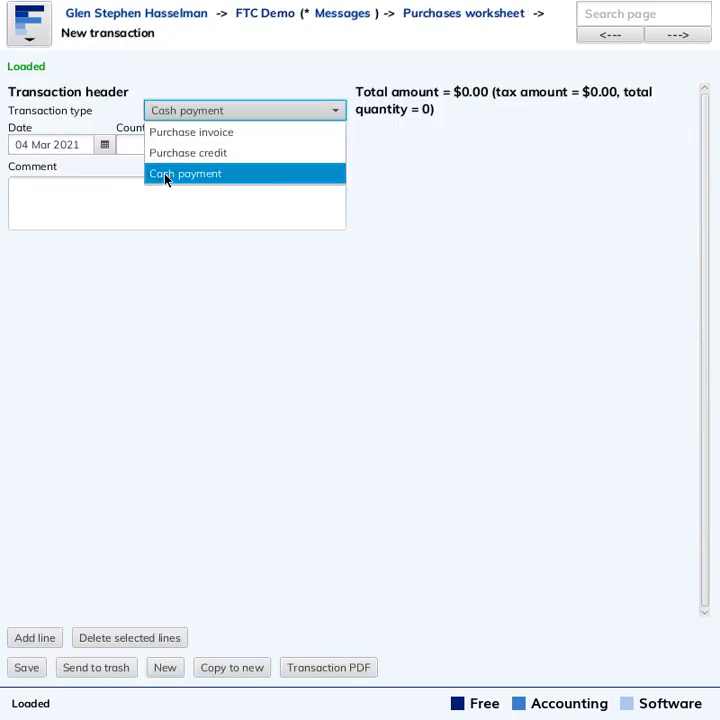
# Step: Set the transaction date to 30 Sep 2020
pyautogui.click(104, 145)
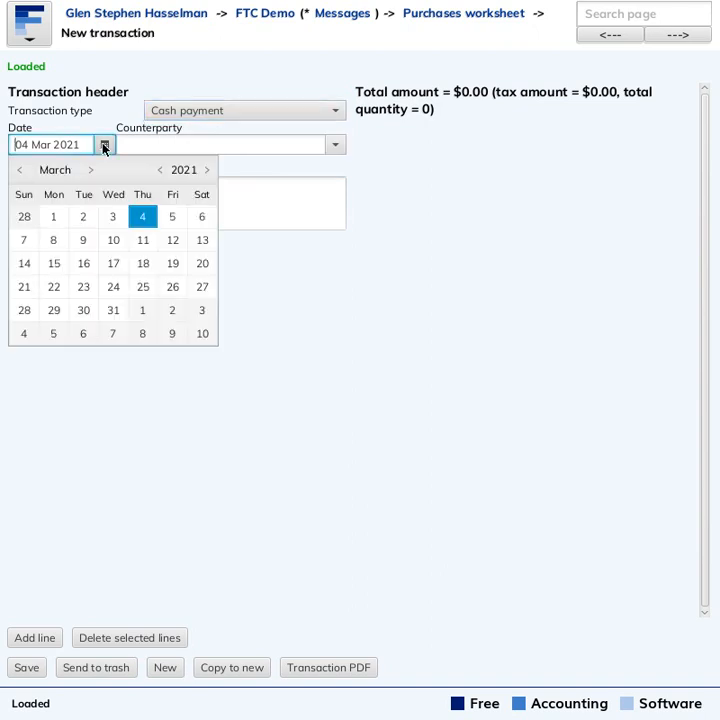
pyautogui.click(21, 172)
pyautogui.click(21, 172)
pyautogui.click(21, 172)
pyautogui.click(21, 172)
pyautogui.click(21, 172)
pyautogui.click(21, 172)
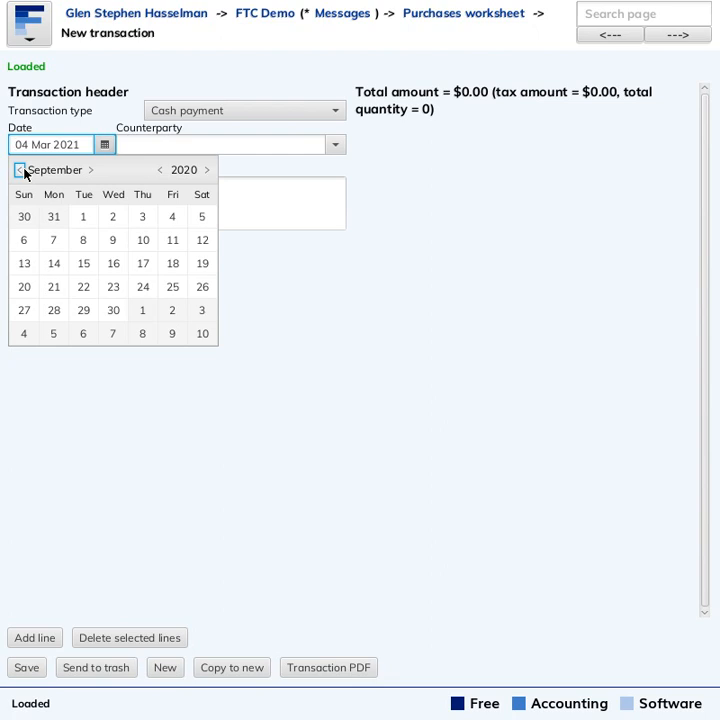
pyautogui.click(112, 311)
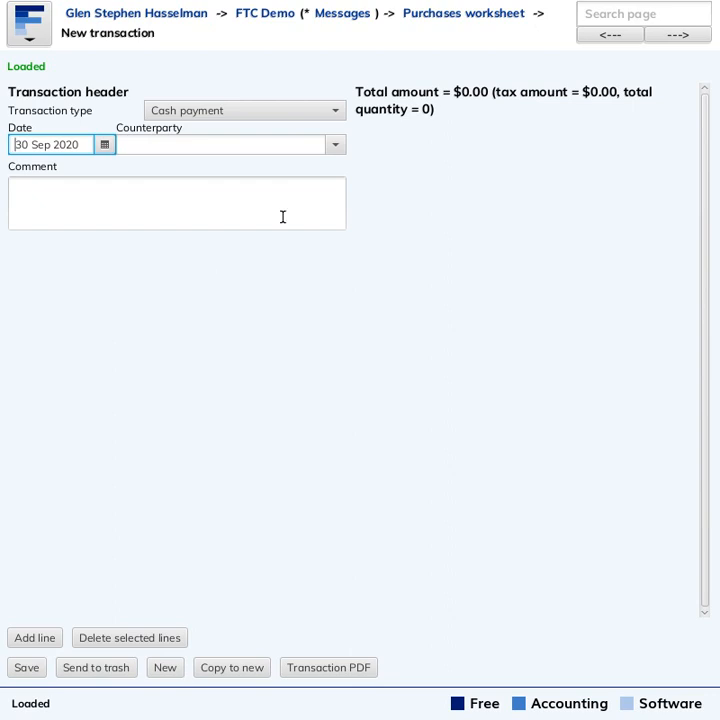
# Step: Set the counterparty to Not applicable and enter the comment "FTC claim for Sep 2020"
pyautogui.click(215, 147)
pyautogui.write('not')
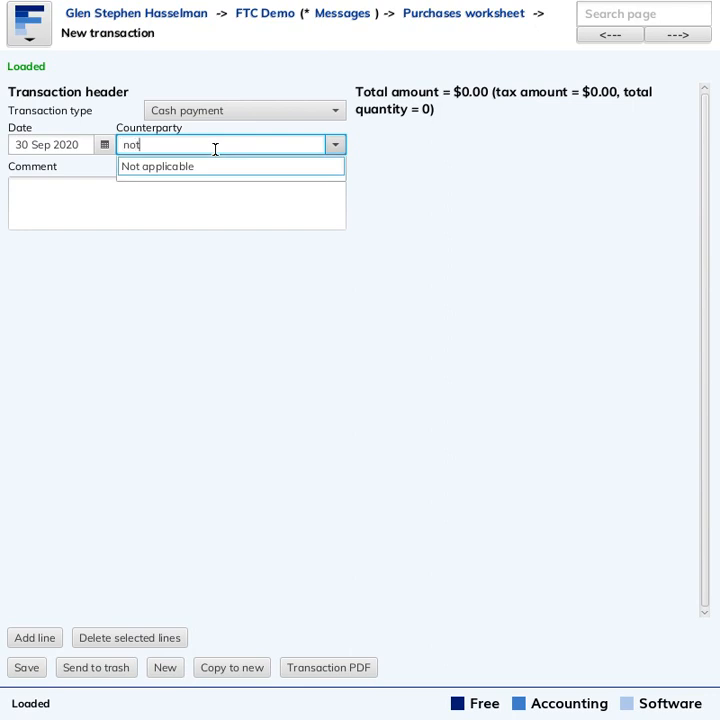
pyautogui.click(214, 164)
pyautogui.click(173, 193)
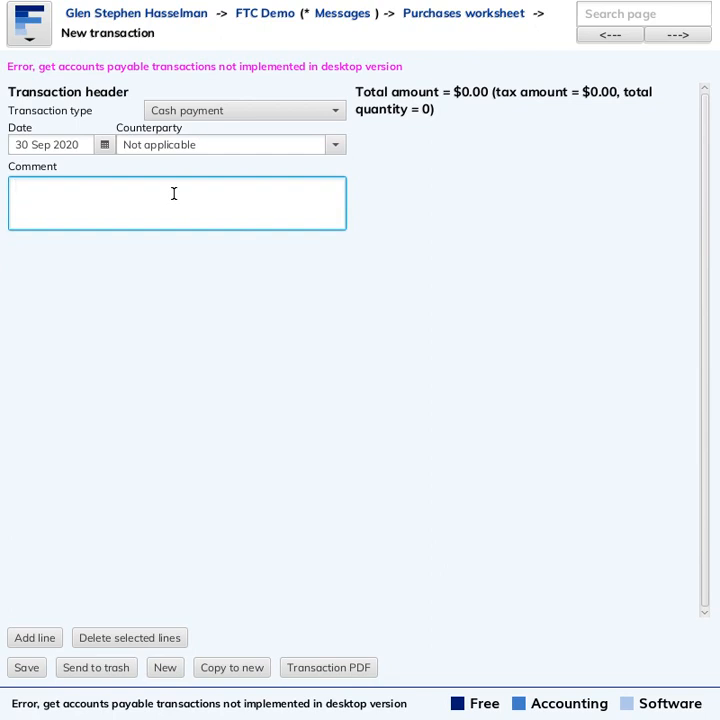
pyautogui.write('FTC claim for Sep 2020')
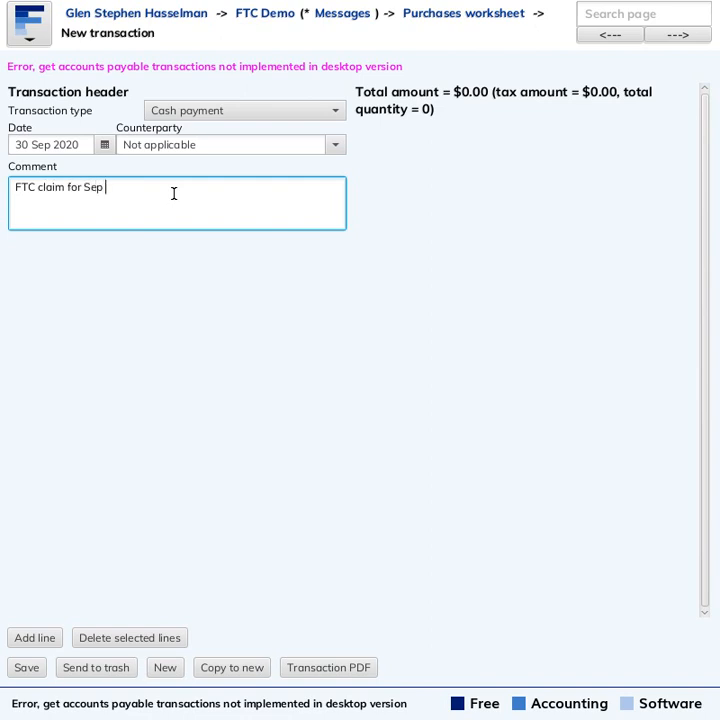
pyautogui.press('BackSpace')
pyautogui.write('2020')
# Step: Add a transaction line using the FTC claimed from ATO account with its FTC Claimable Credits tax code
pyautogui.click(45, 638)
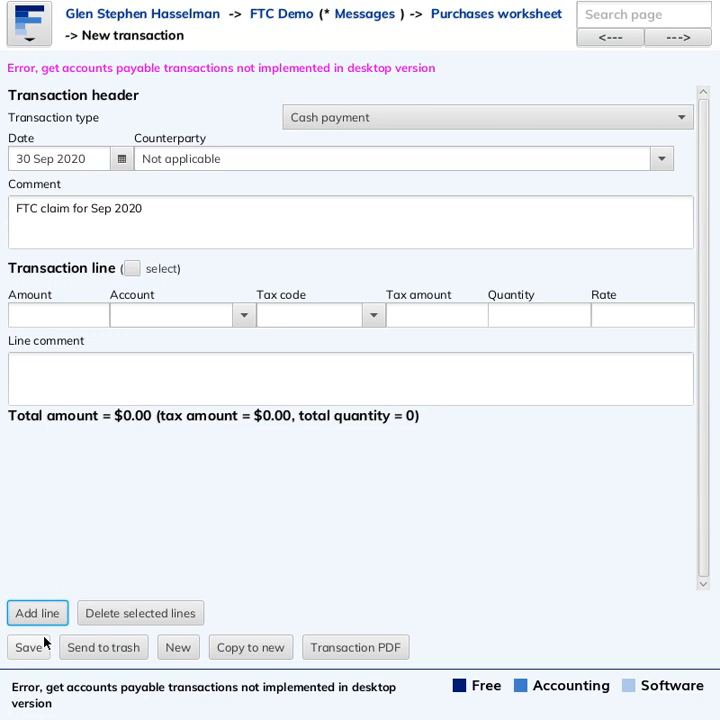
pyautogui.click(86, 318)
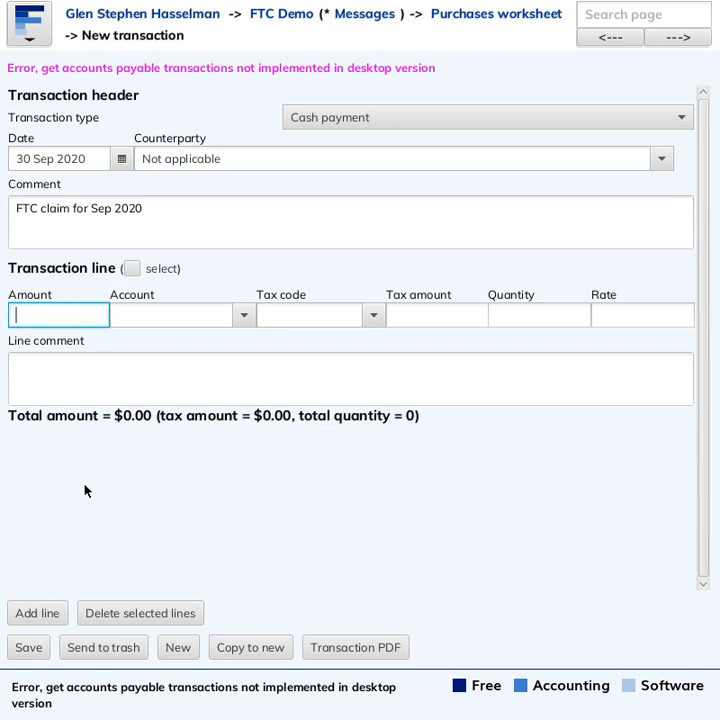
pyautogui.click(144, 318)
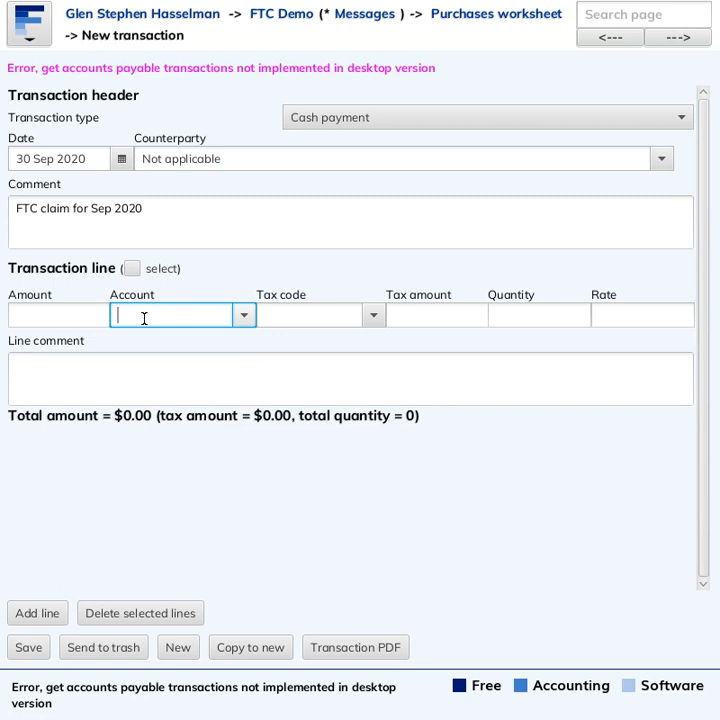
pyautogui.write('ftc')
pyautogui.press('Return')
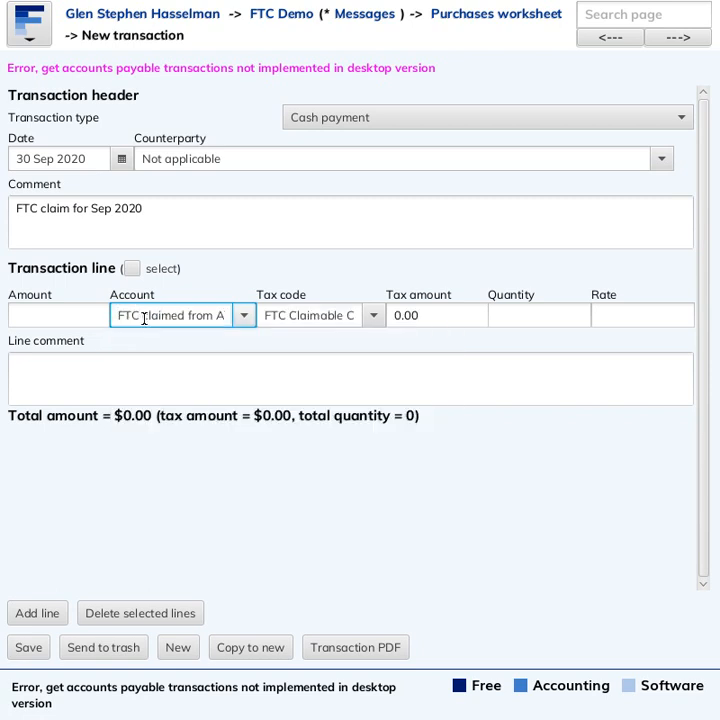
pyautogui.press('Tab')
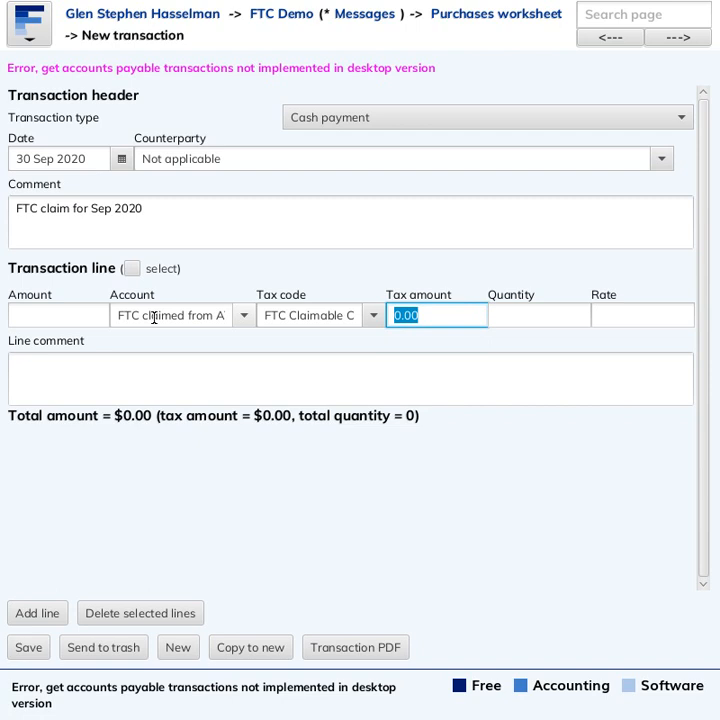
pyautogui.click(557, 318)
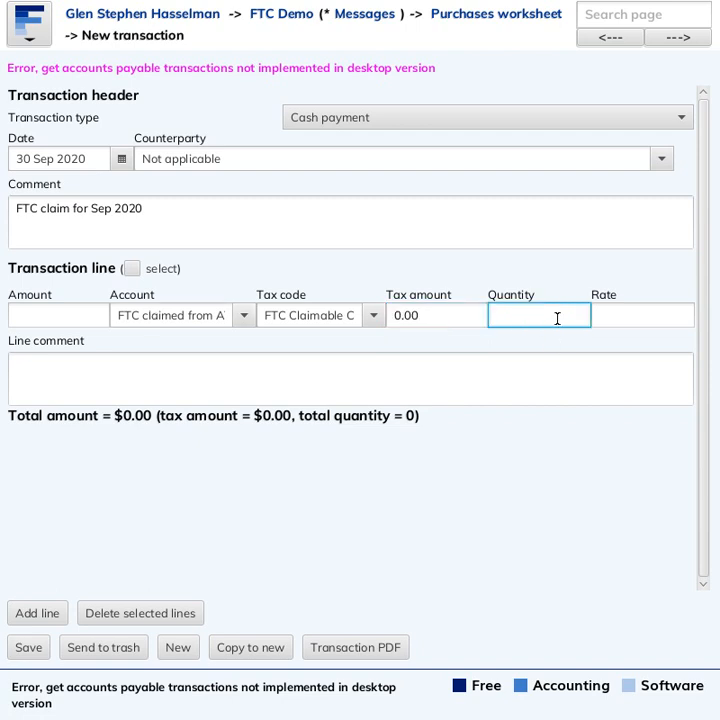
pyautogui.click(622, 317)
pyautogui.click(508, 317)
pyautogui.click(464, 314)
# Step: Extend the header comment to read "FTC claim for Sep 2020 qtr. 20 litres of fuel @ 40c per litre"
pyautogui.click(236, 216)
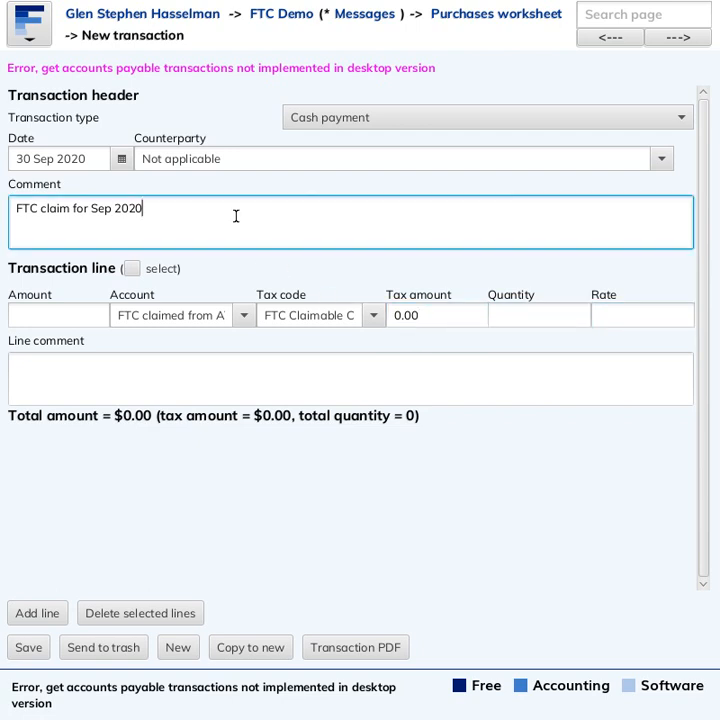
pyautogui.write(',')
pyautogui.press('BackSpace')
pyautogui.write('qtr. 20 litres of fule')
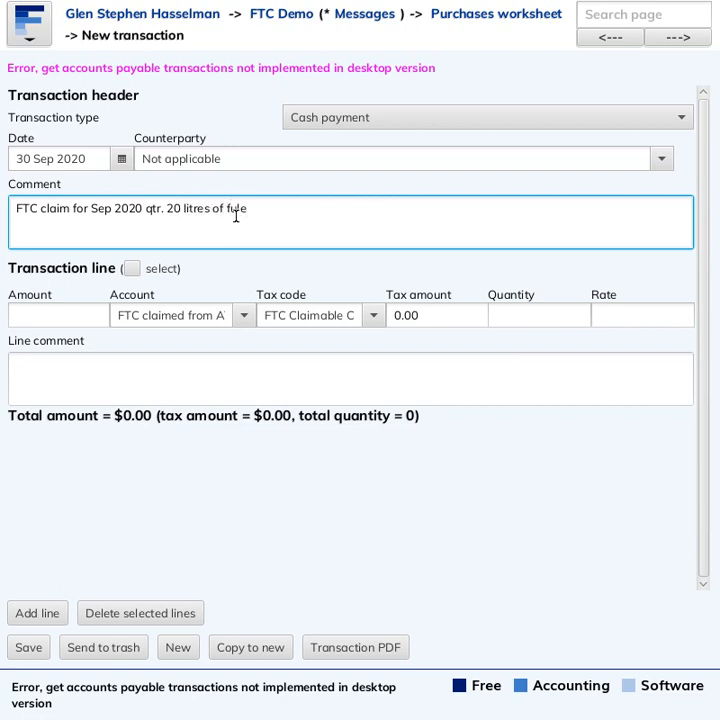
pyautogui.press('BackSpace')
pyautogui.press('BackSpace')
pyautogui.write('el')
pyautogui.write('@ 40c per ltire')
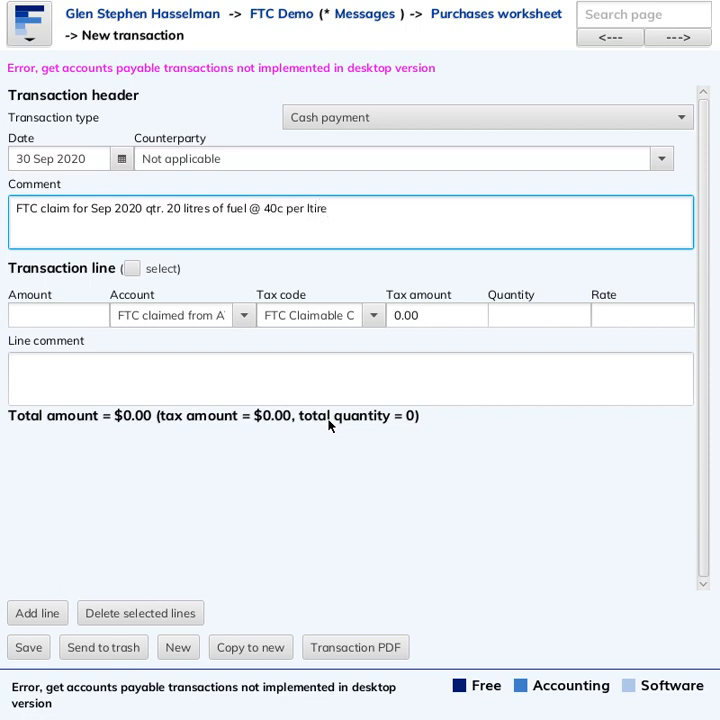
pyautogui.press('BackSpace')
pyautogui.press('BackSpace')
pyautogui.press('BackSpace')
pyautogui.press('BackSpace')
pyautogui.write('itre')
# Step: Set the transaction line's tax amount to 8.00 while its amount is still blank
pyautogui.click(480, 317)
pyautogui.doubleClick(480, 317)
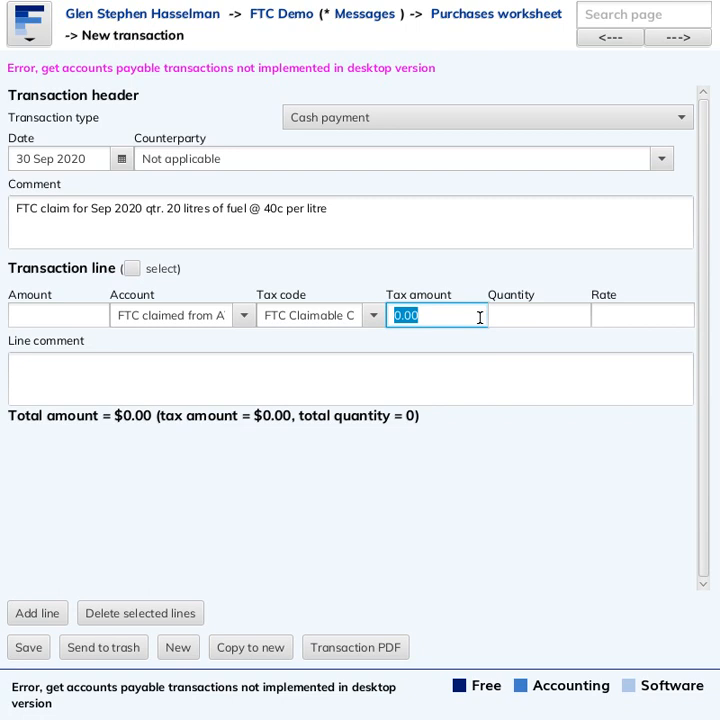
pyautogui.write('89')
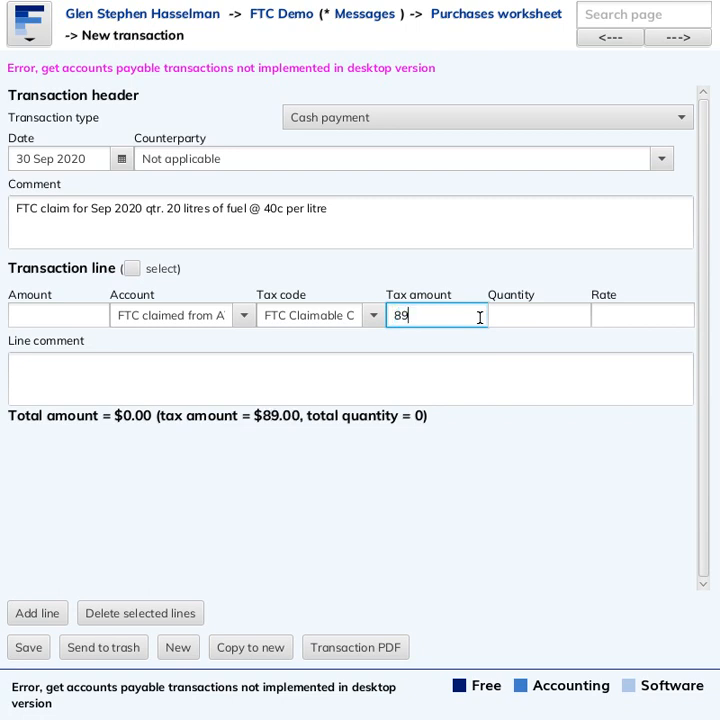
pyautogui.press('BackSpace')
pyautogui.press('Tab')
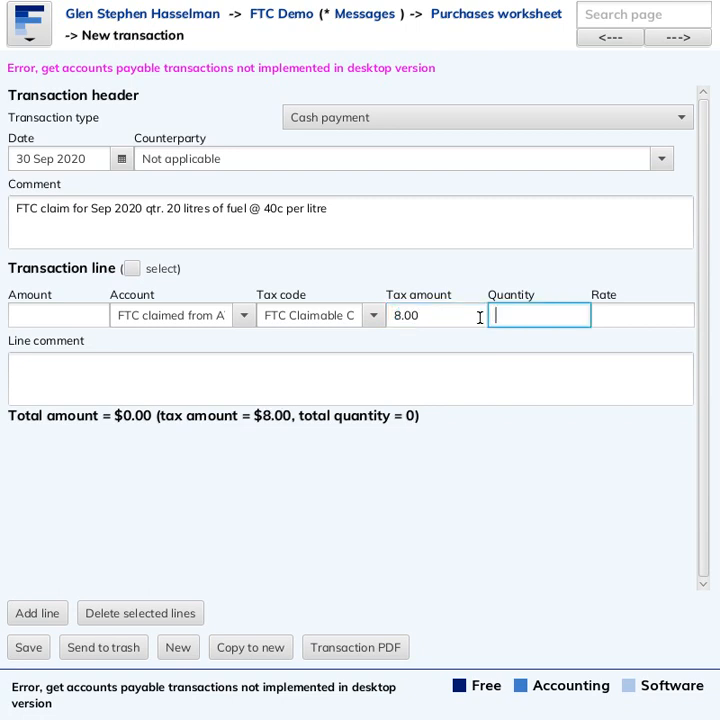
# Step: Set the line's amount to 0.00 and its tax amount to 8.00, and save the transaction
pyautogui.click(136, 321)
pyautogui.click(30, 310)
pyautogui.write('0')
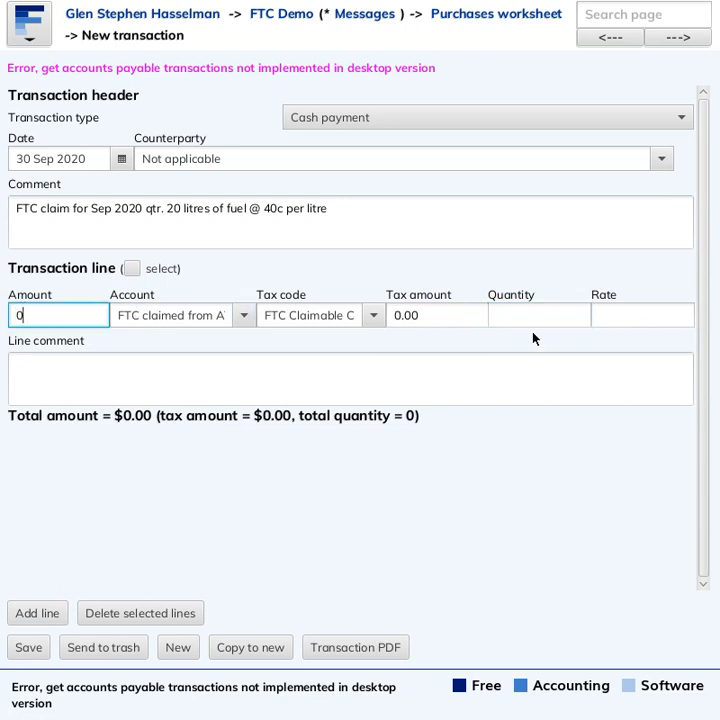
pyautogui.click(420, 313)
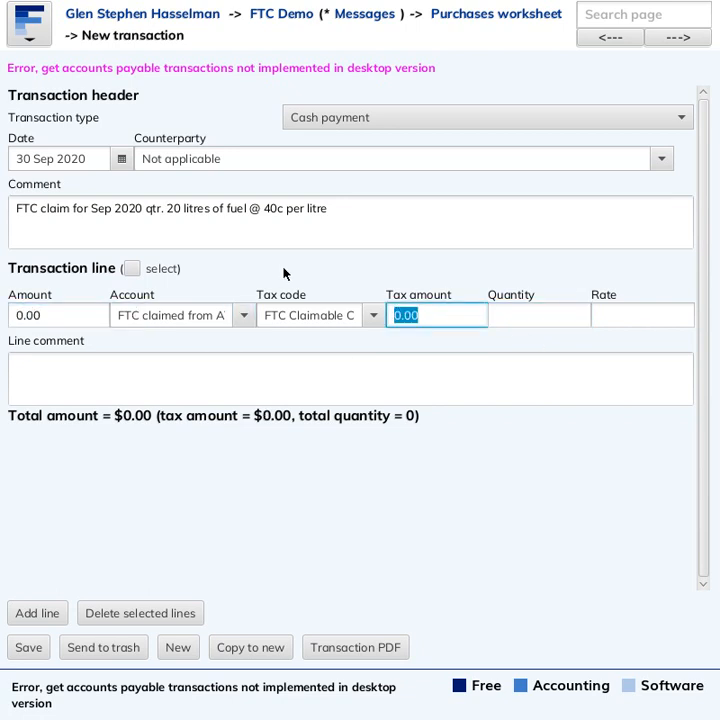
pyautogui.write('8')
pyautogui.press('Tab')
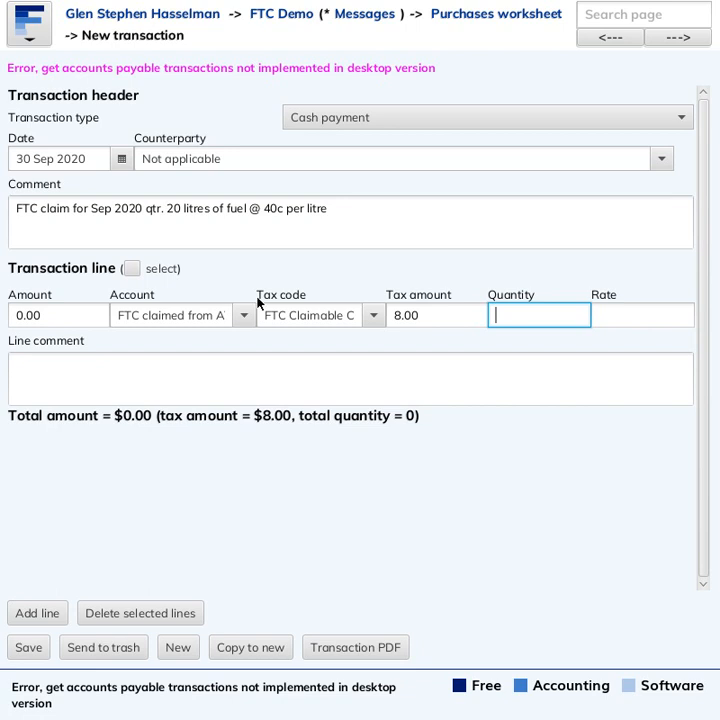
pyautogui.click(28, 648)
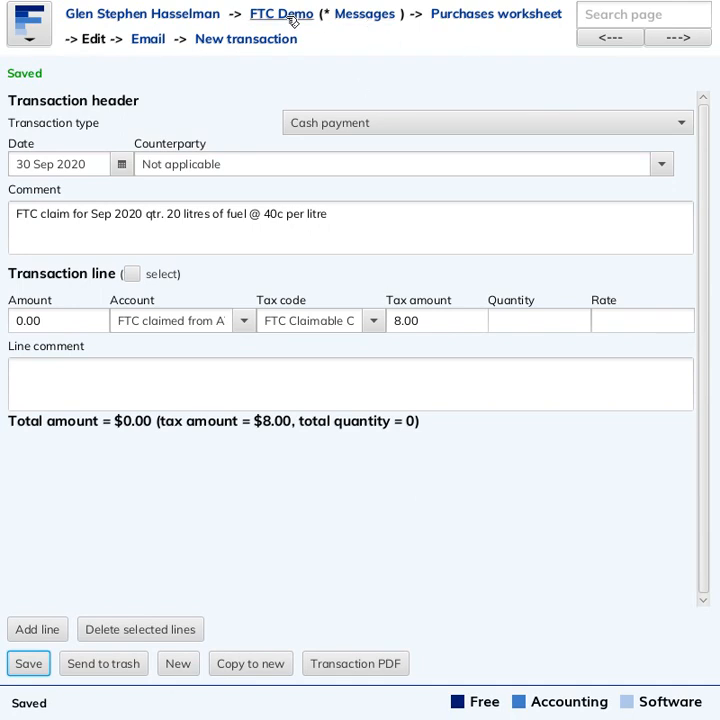
# Step: Reopen the 01 Jul 2020 to 30 Sep 2020 activity statement, regenerate its transactions, and examine the 30 Sep 2020 line's tax code and BAS amount
pyautogui.hotkey('ctrl', '-')
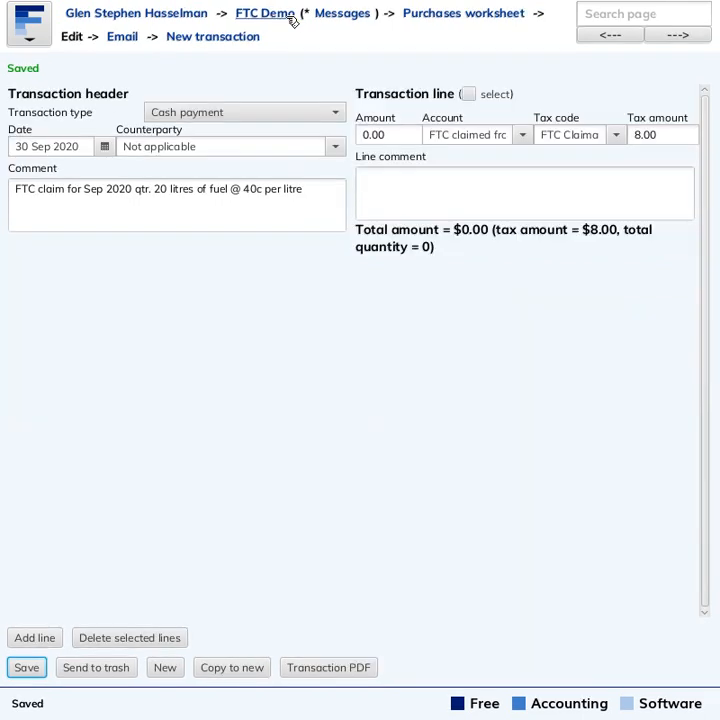
pyautogui.click(292, 20)
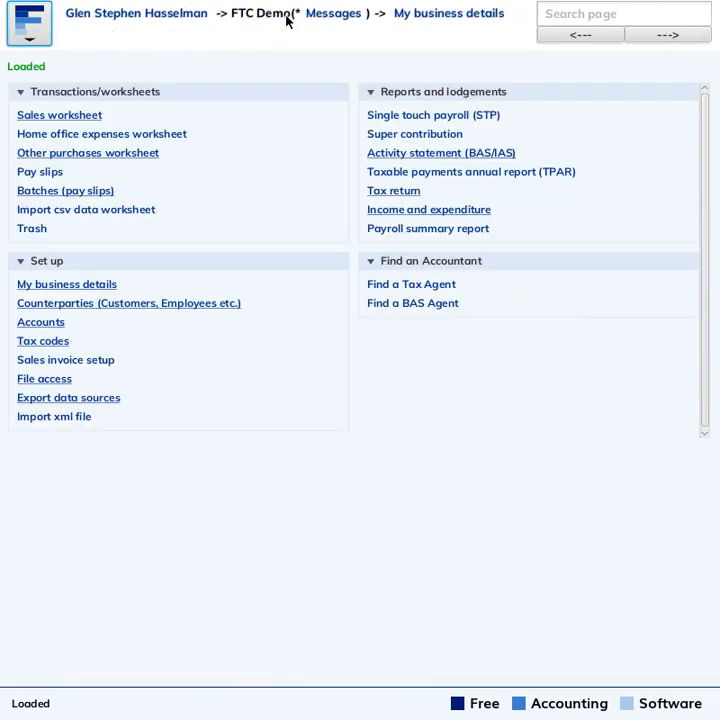
pyautogui.click(408, 156)
pyautogui.doubleClick(320, 175)
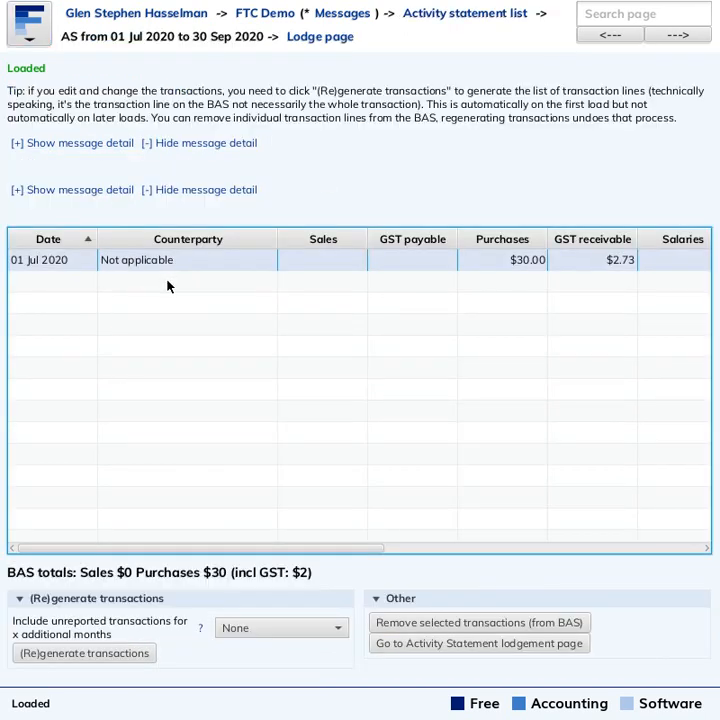
pyautogui.click(88, 654)
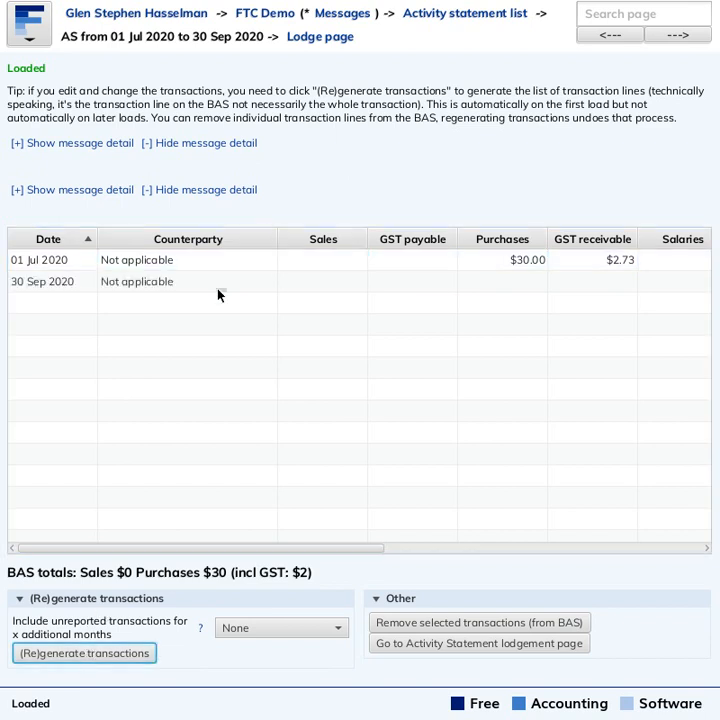
pyautogui.click(218, 286)
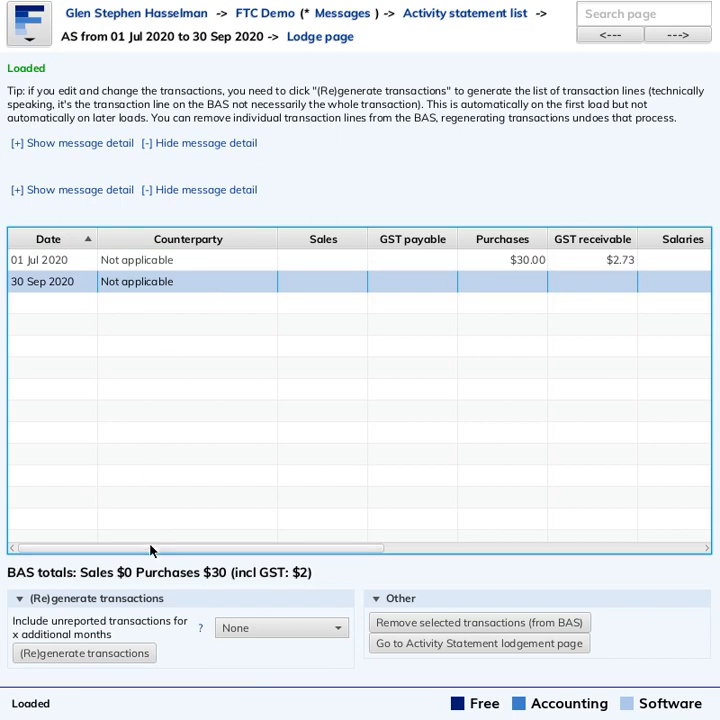
pyautogui.moveTo(154, 547); pyautogui.dragTo(511, 546)
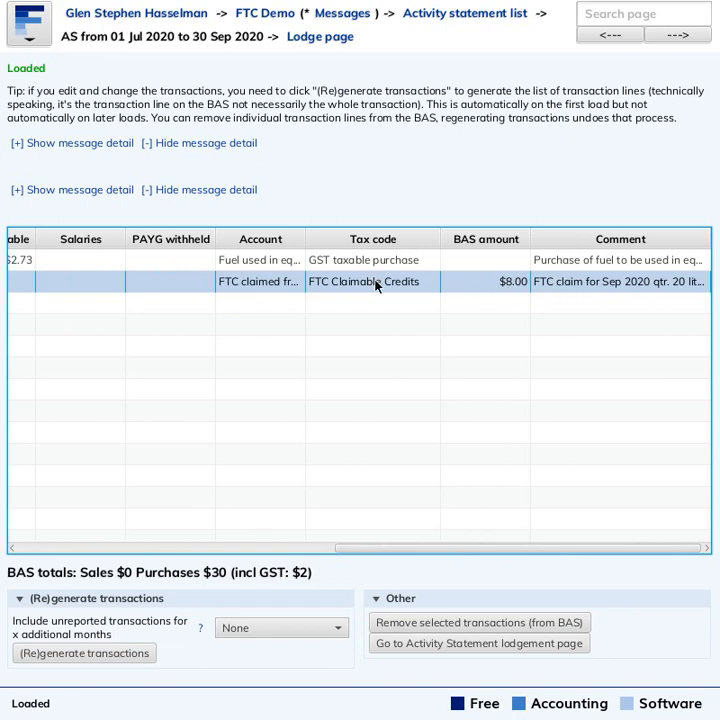
# Step: Open the lodge page for the 01 Jul 2020 to 30 Sep 2020 activity statement and check the fuel tax credit at label 7D
pyautogui.moveTo(378, 549); pyautogui.dragTo(50, 540)
pyautogui.click(303, 36)
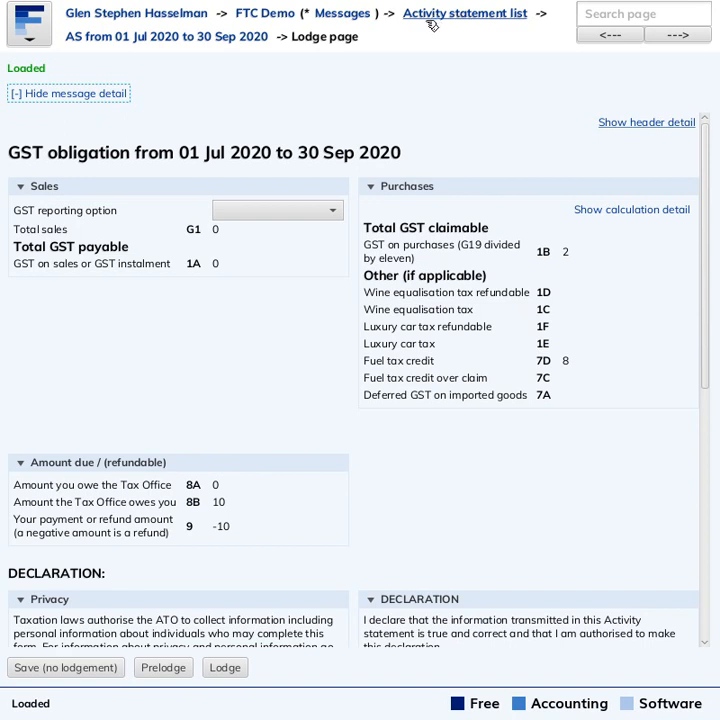
# Step: Open FTC Demo's income and expenditure report and examine the Fuel used in equipment, FTC claimed from ATO and FTC Claimable Credits rows
pyautogui.click(270, 13)
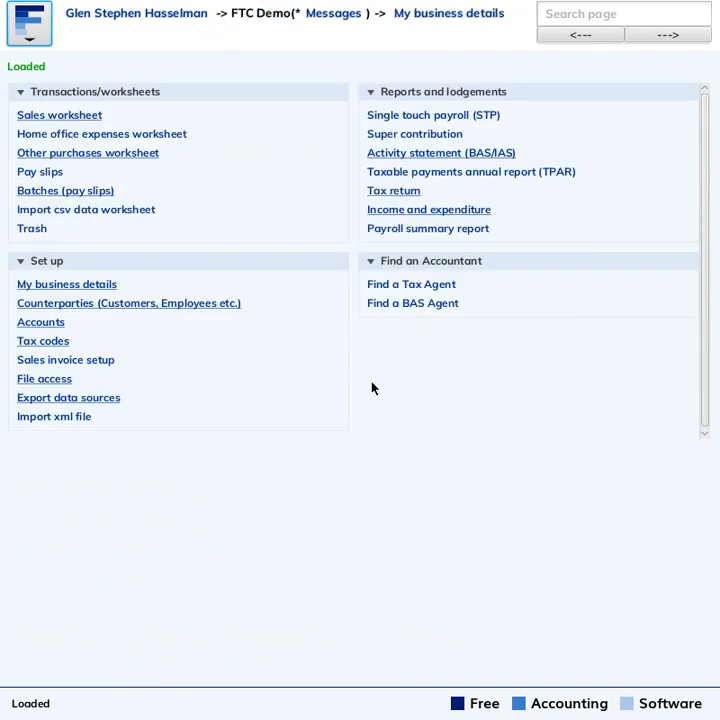
pyautogui.click(474, 211)
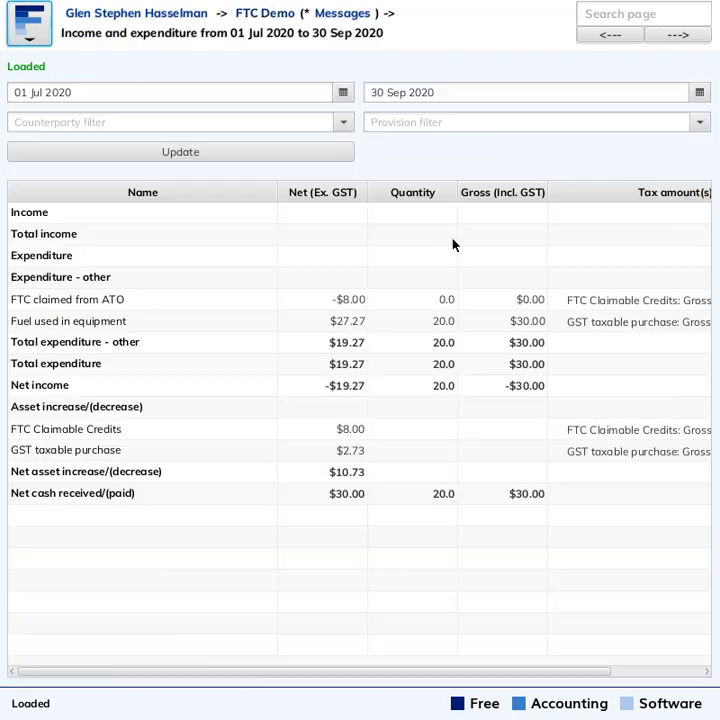
pyautogui.click(57, 325)
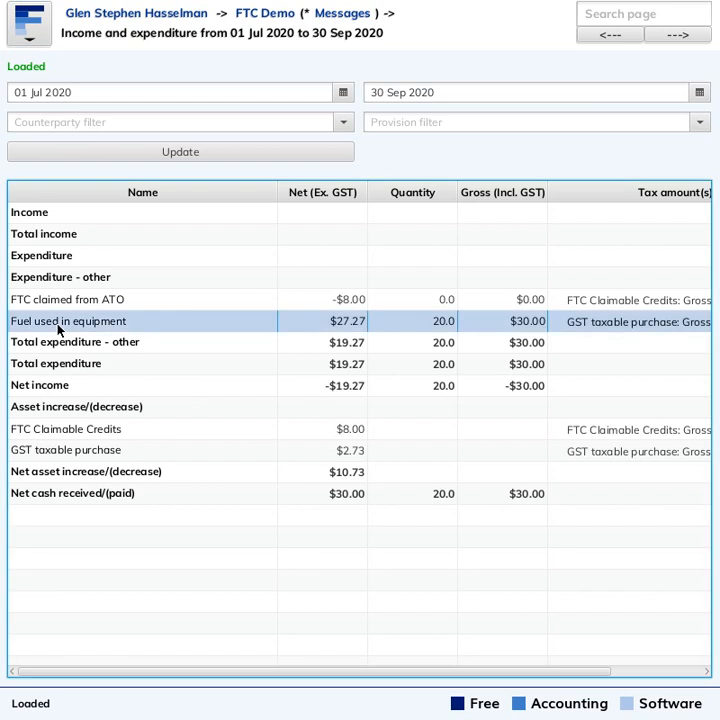
pyautogui.click(348, 302)
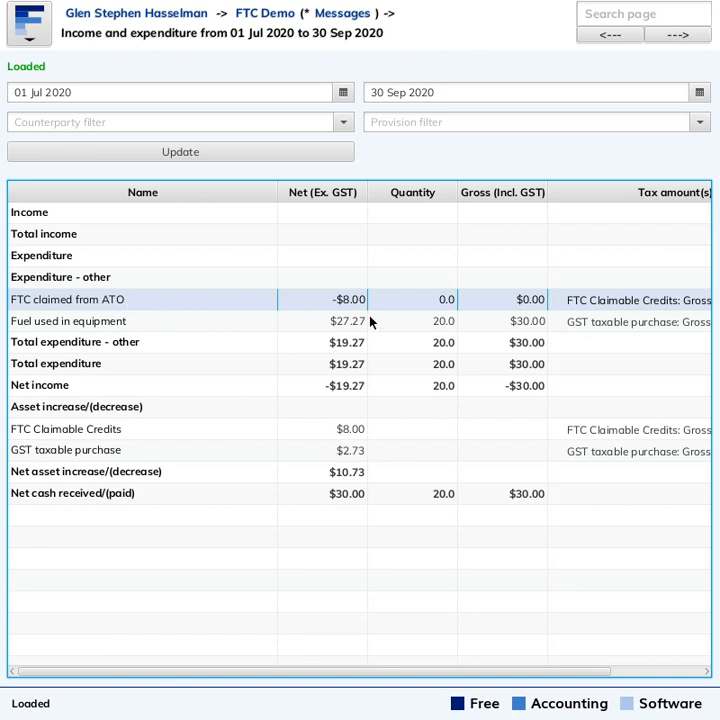
pyautogui.click(364, 431)
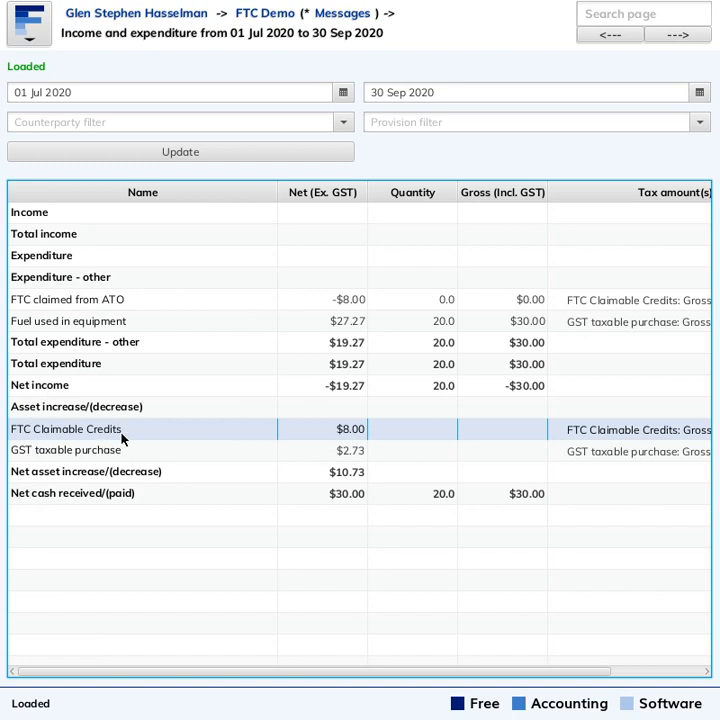
# Step: Open the FTC Claimable Credits tax code, review its BAS classification options for fuel tax credits refunded from ATO, and return to the business overview
pyautogui.click(254, 18)
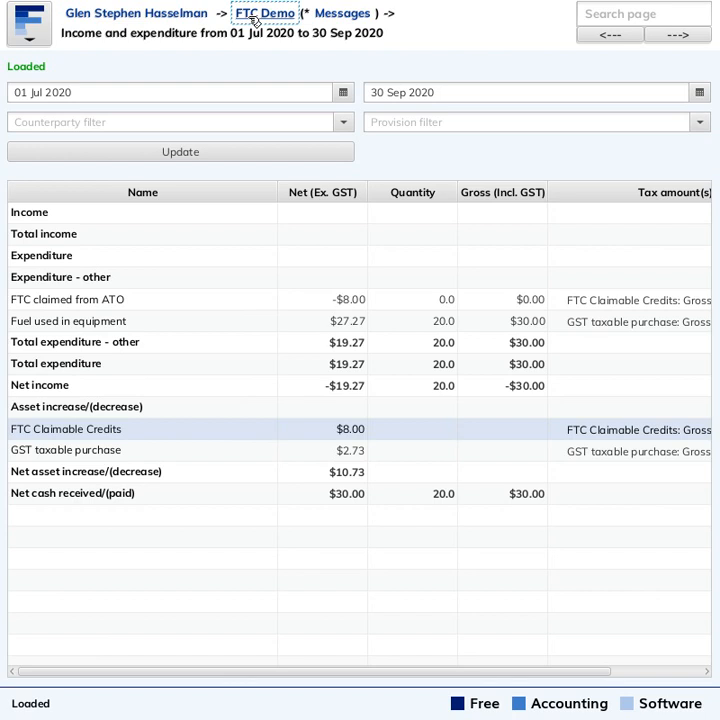
pyautogui.click(256, 17)
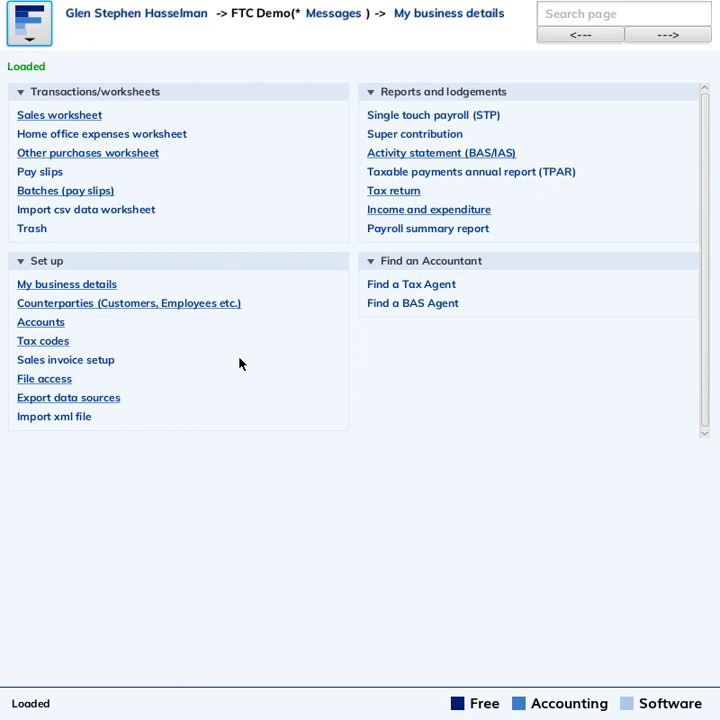
pyautogui.click(55, 344)
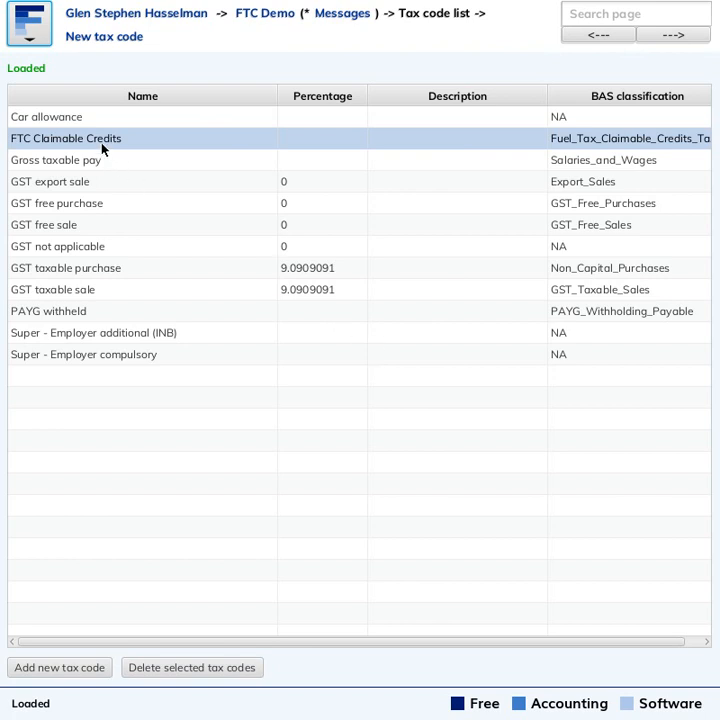
pyautogui.click(124, 142)
pyautogui.doubleClick(124, 142)
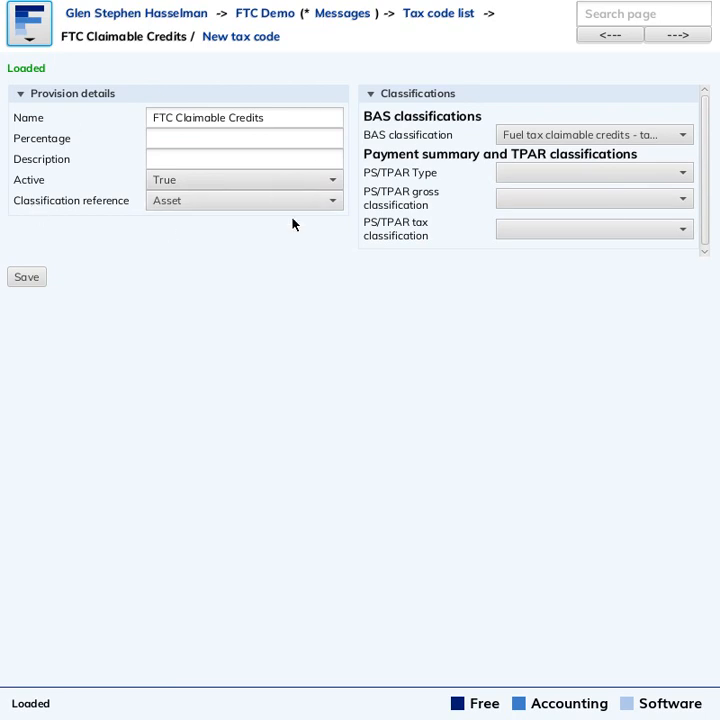
pyautogui.click(543, 136)
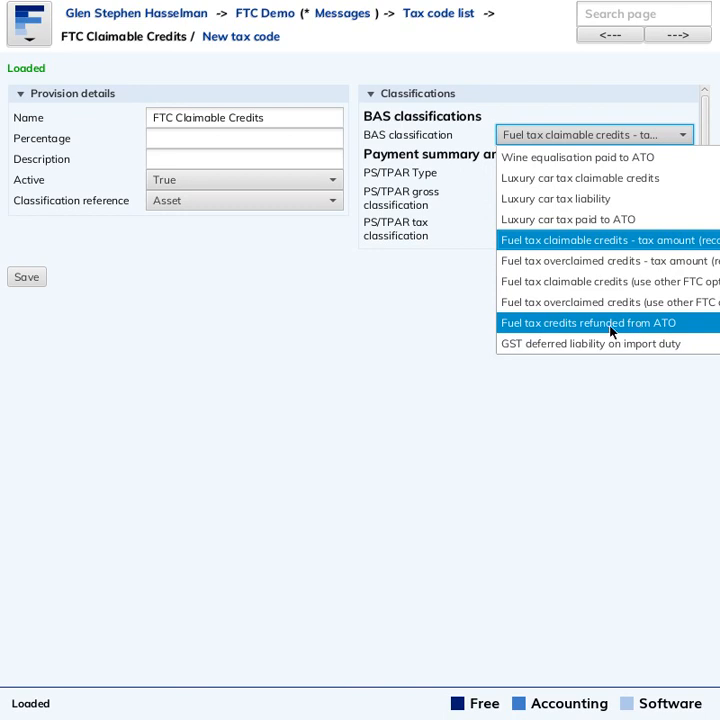
pyautogui.click(295, 362)
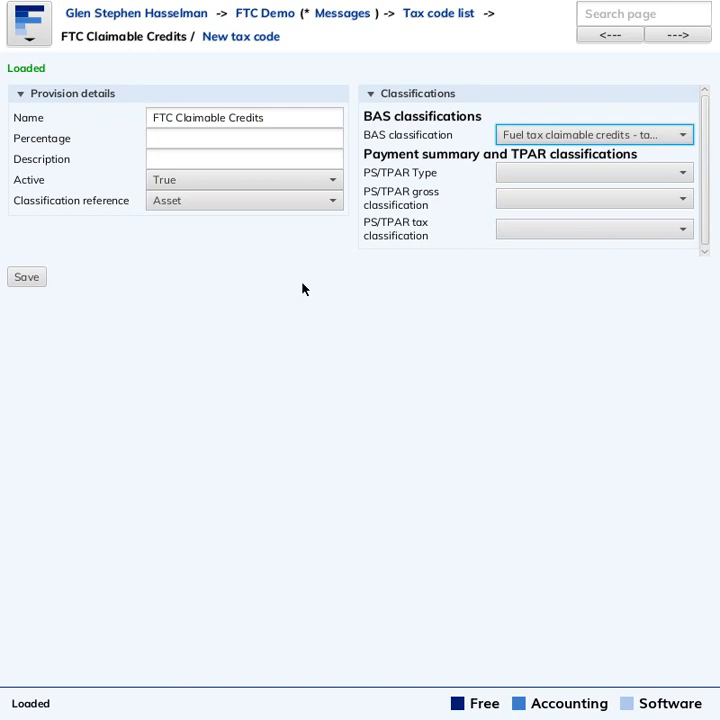
pyautogui.click(292, 16)
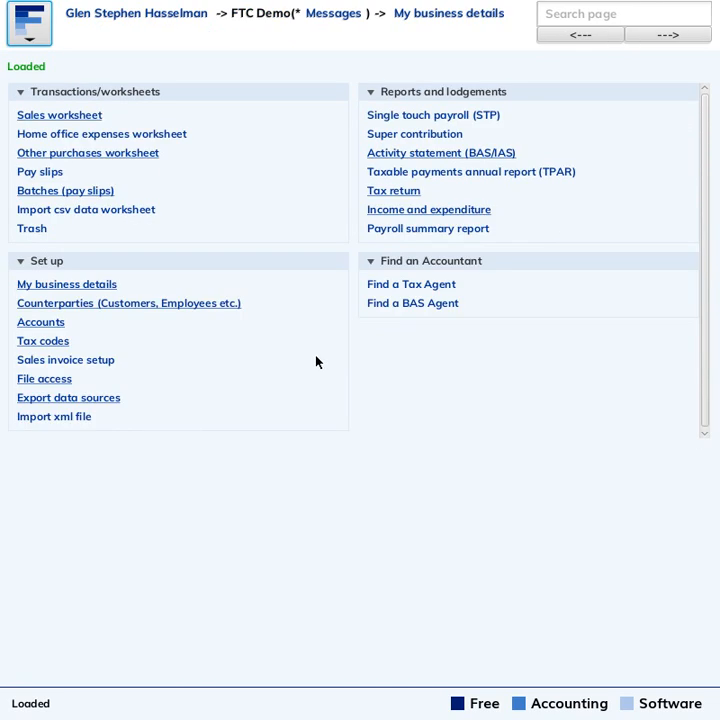